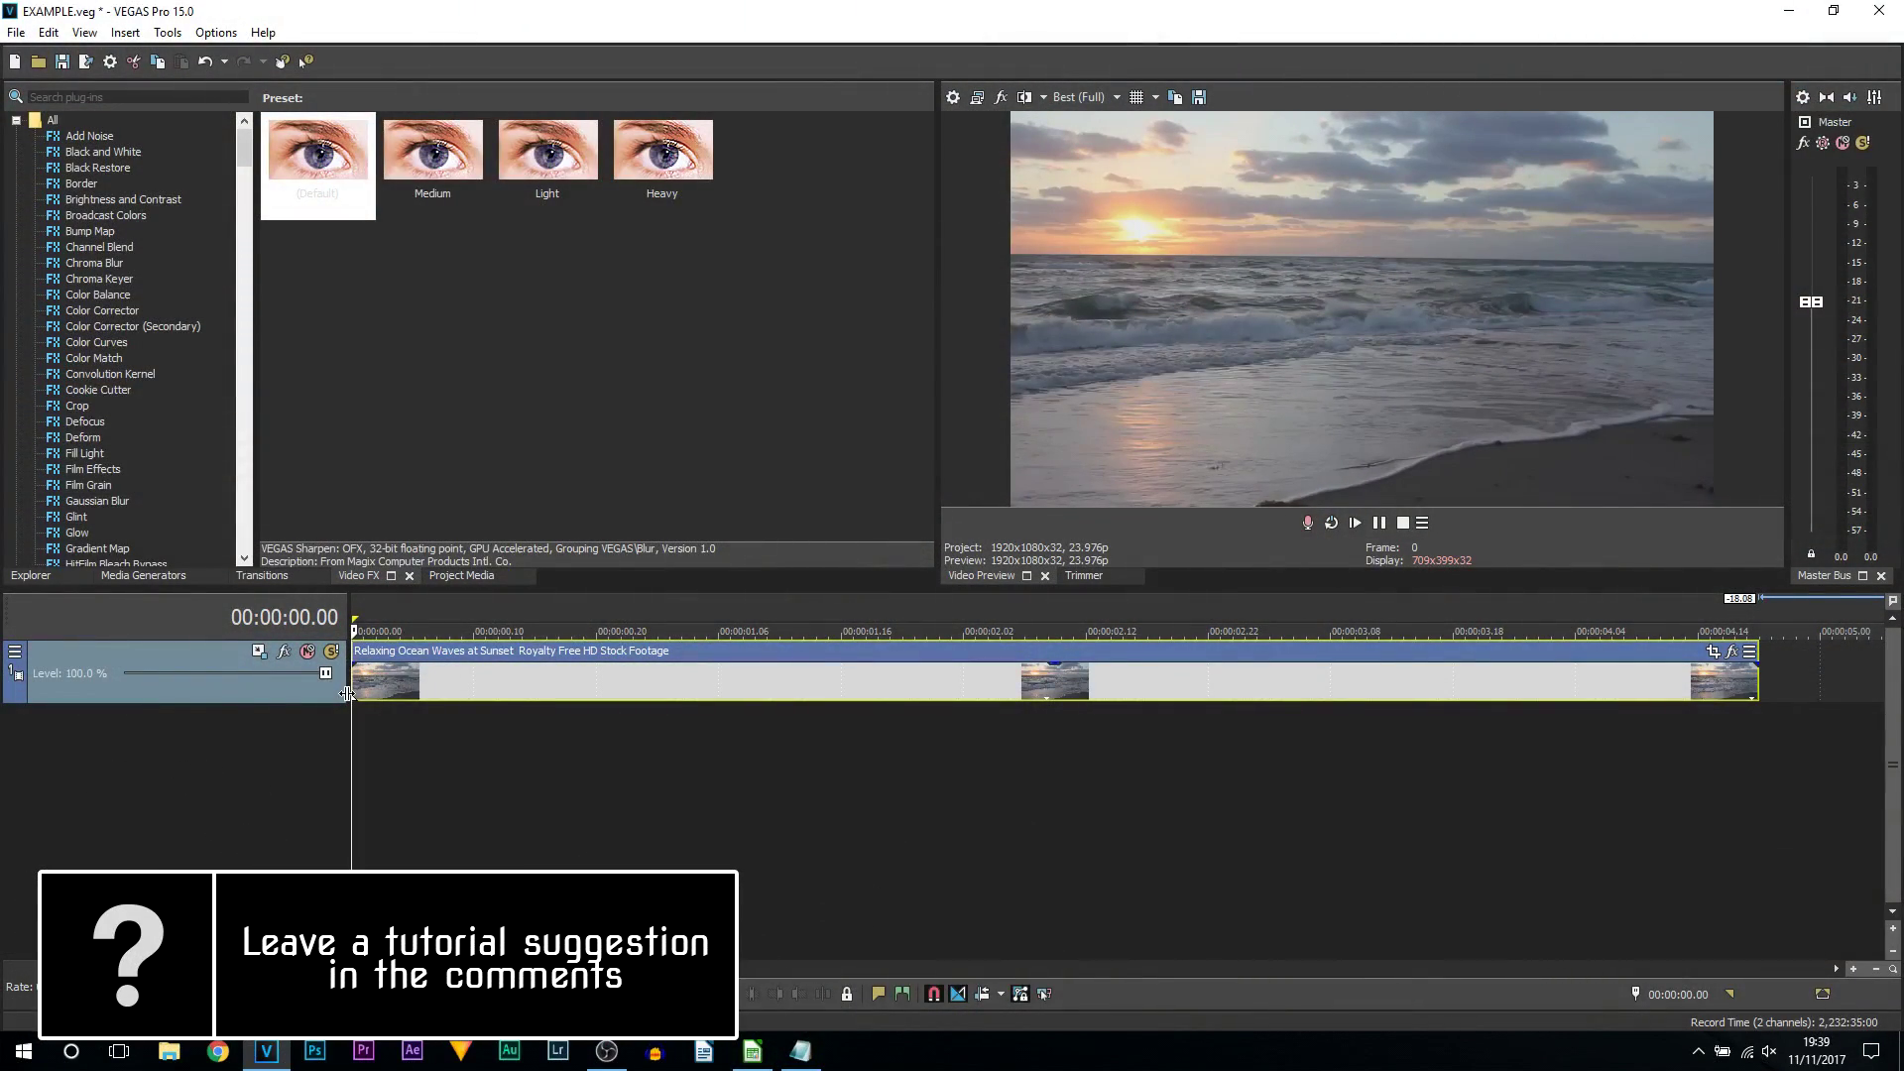
- Preview the beach clip, then apply the Default Brightness and Contrast preset to it
click(1377, 530)
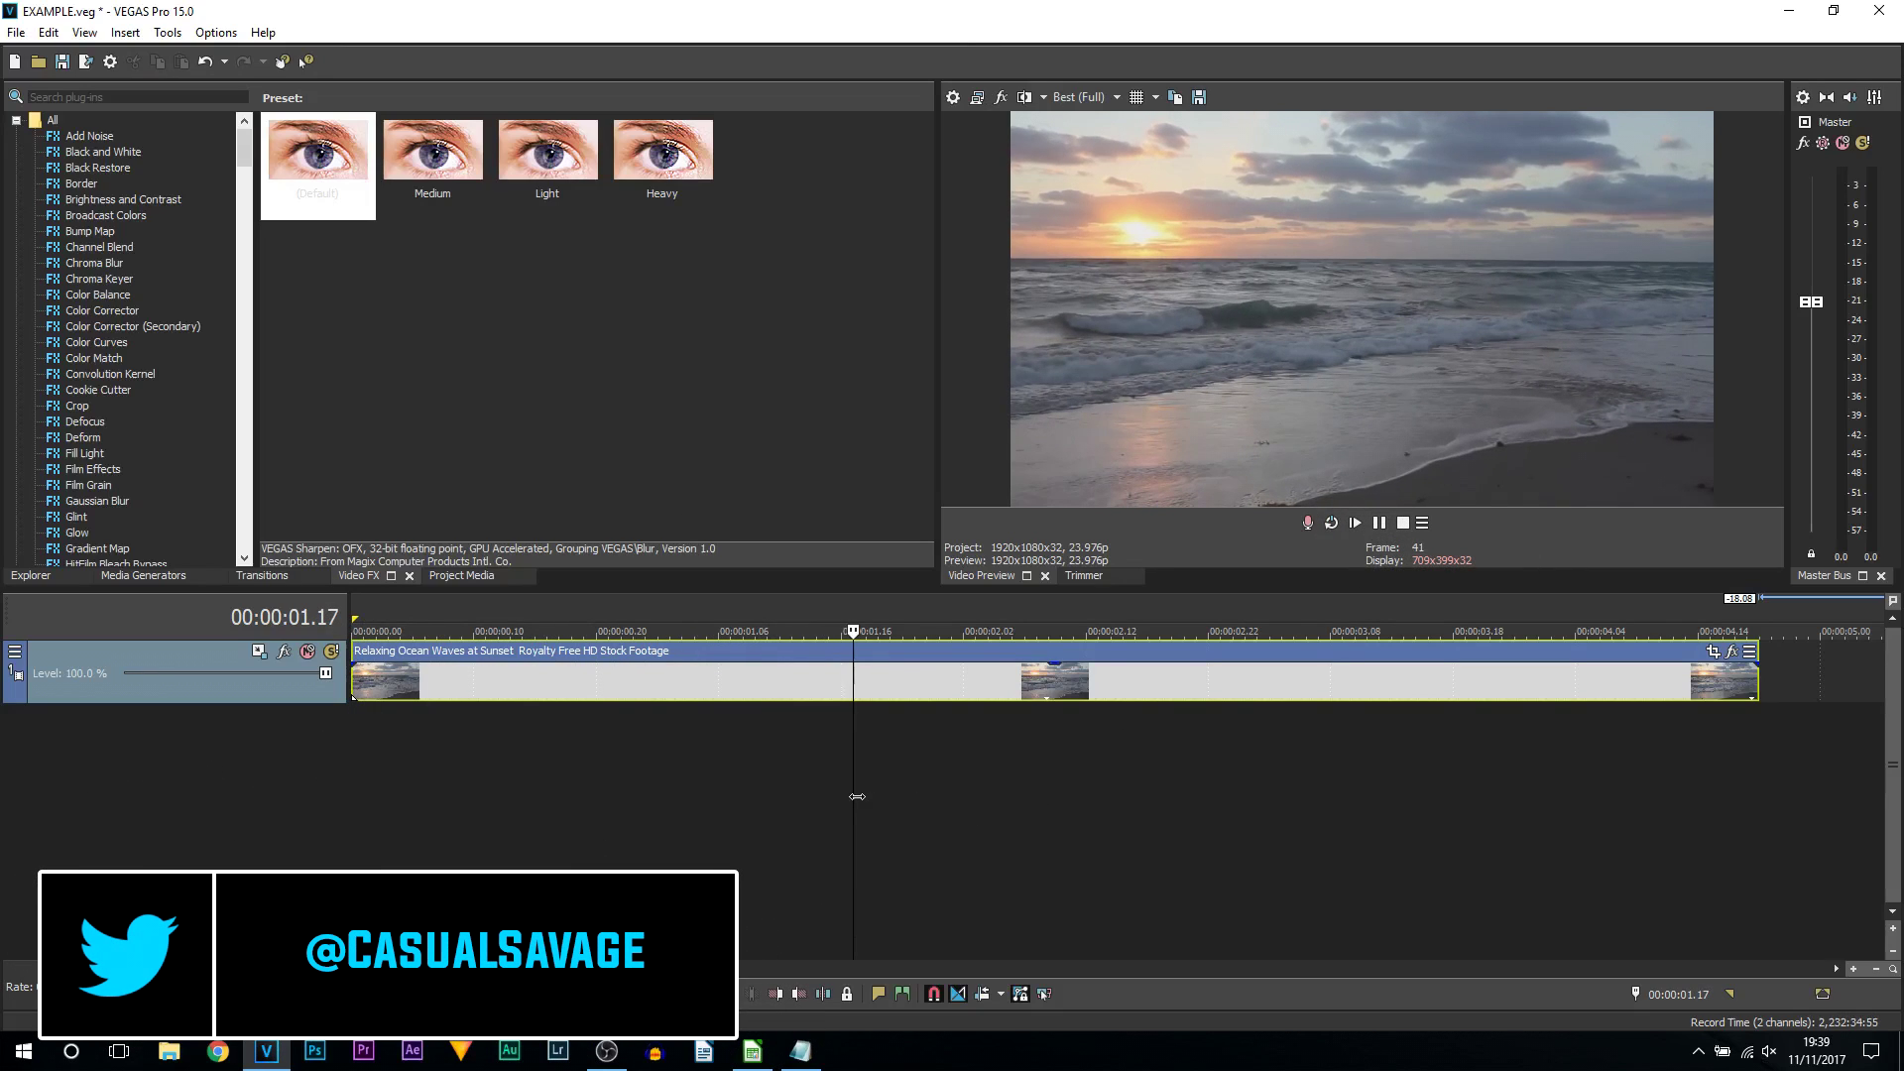
key(space)
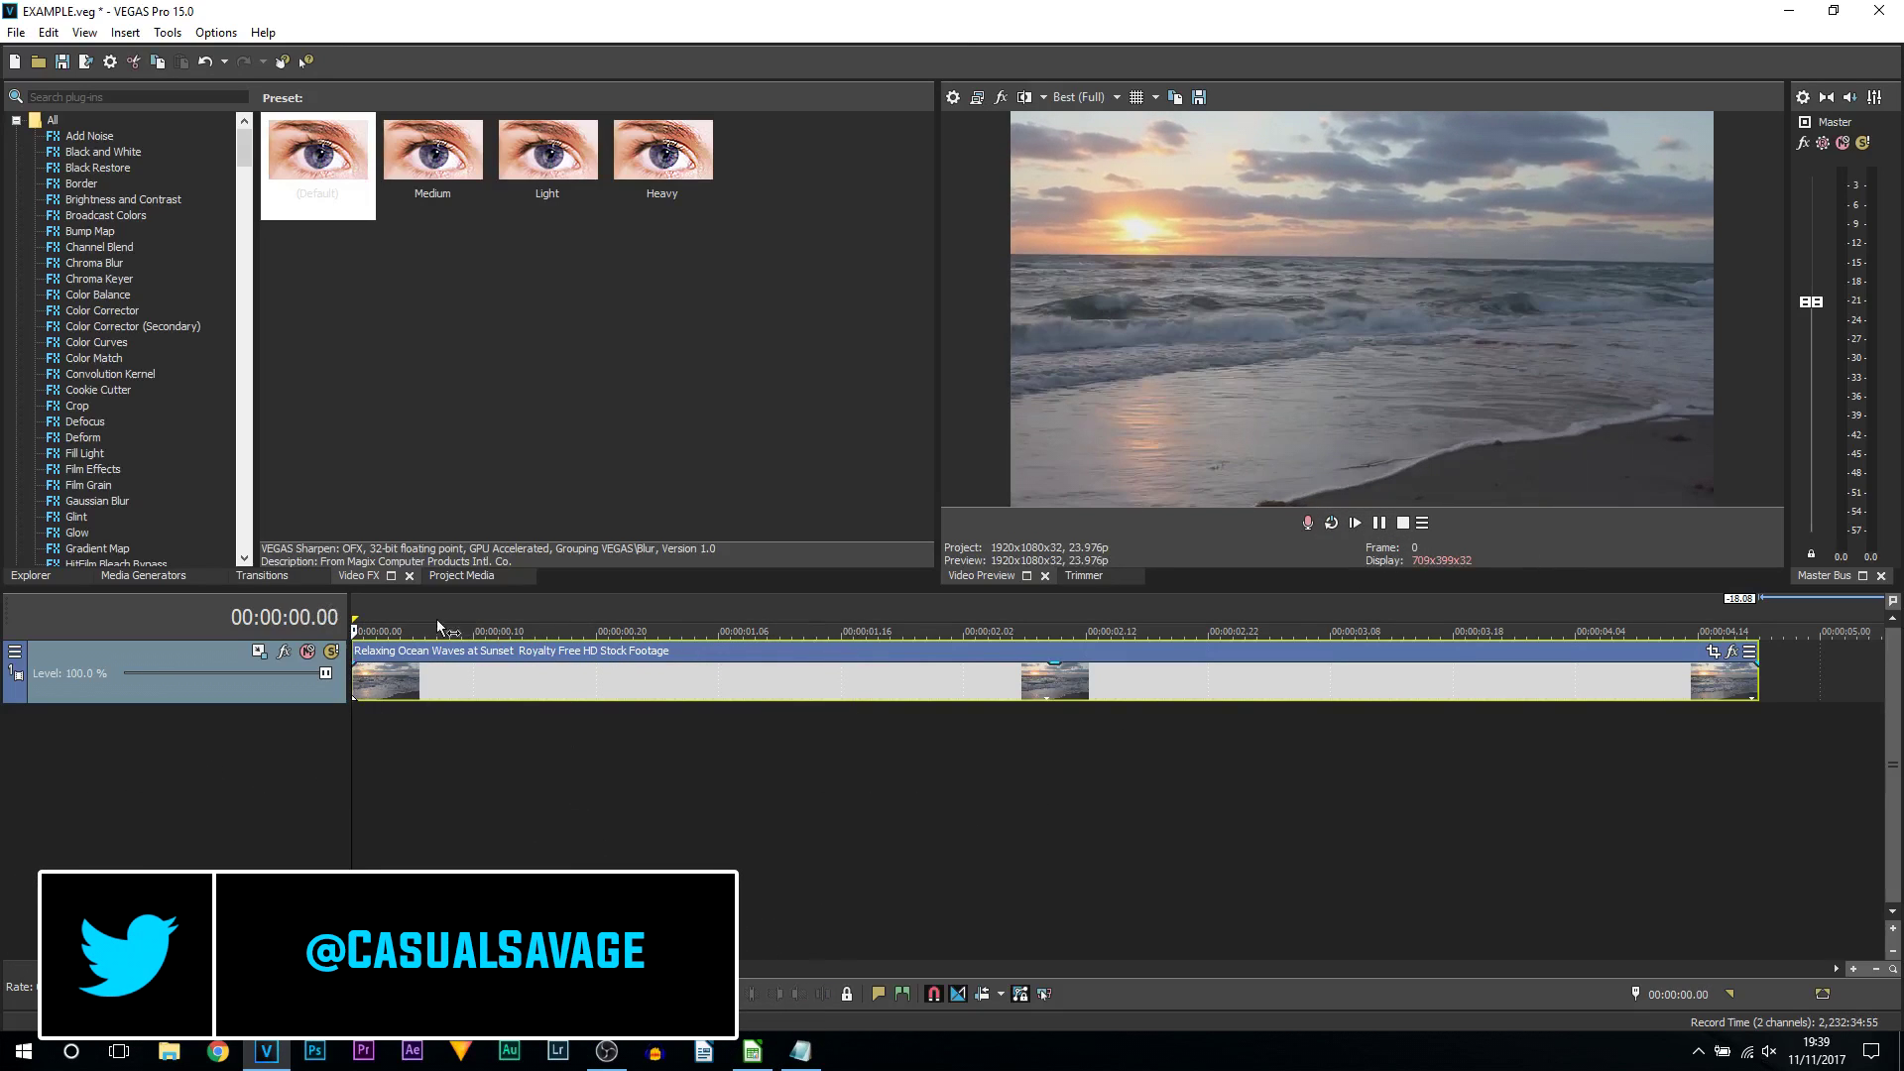
click(104, 201)
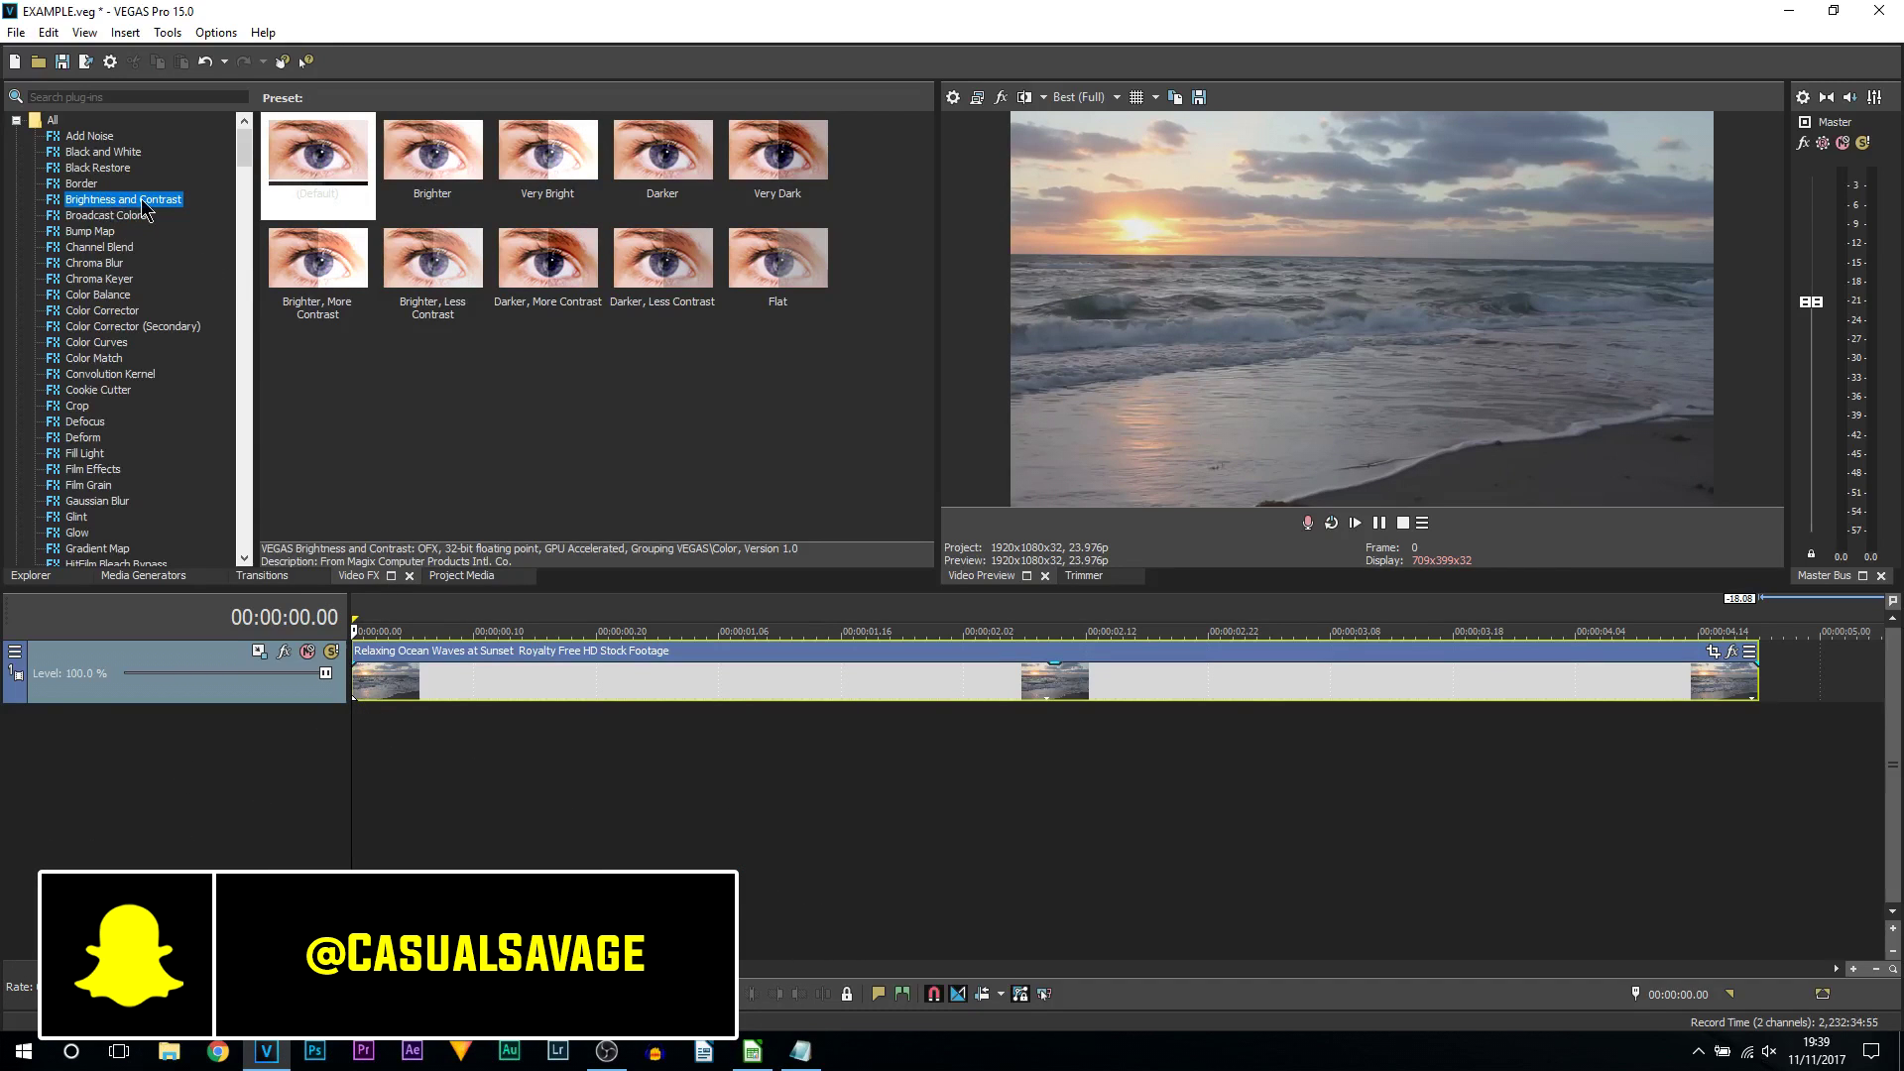
drag(288, 178, 401, 686)
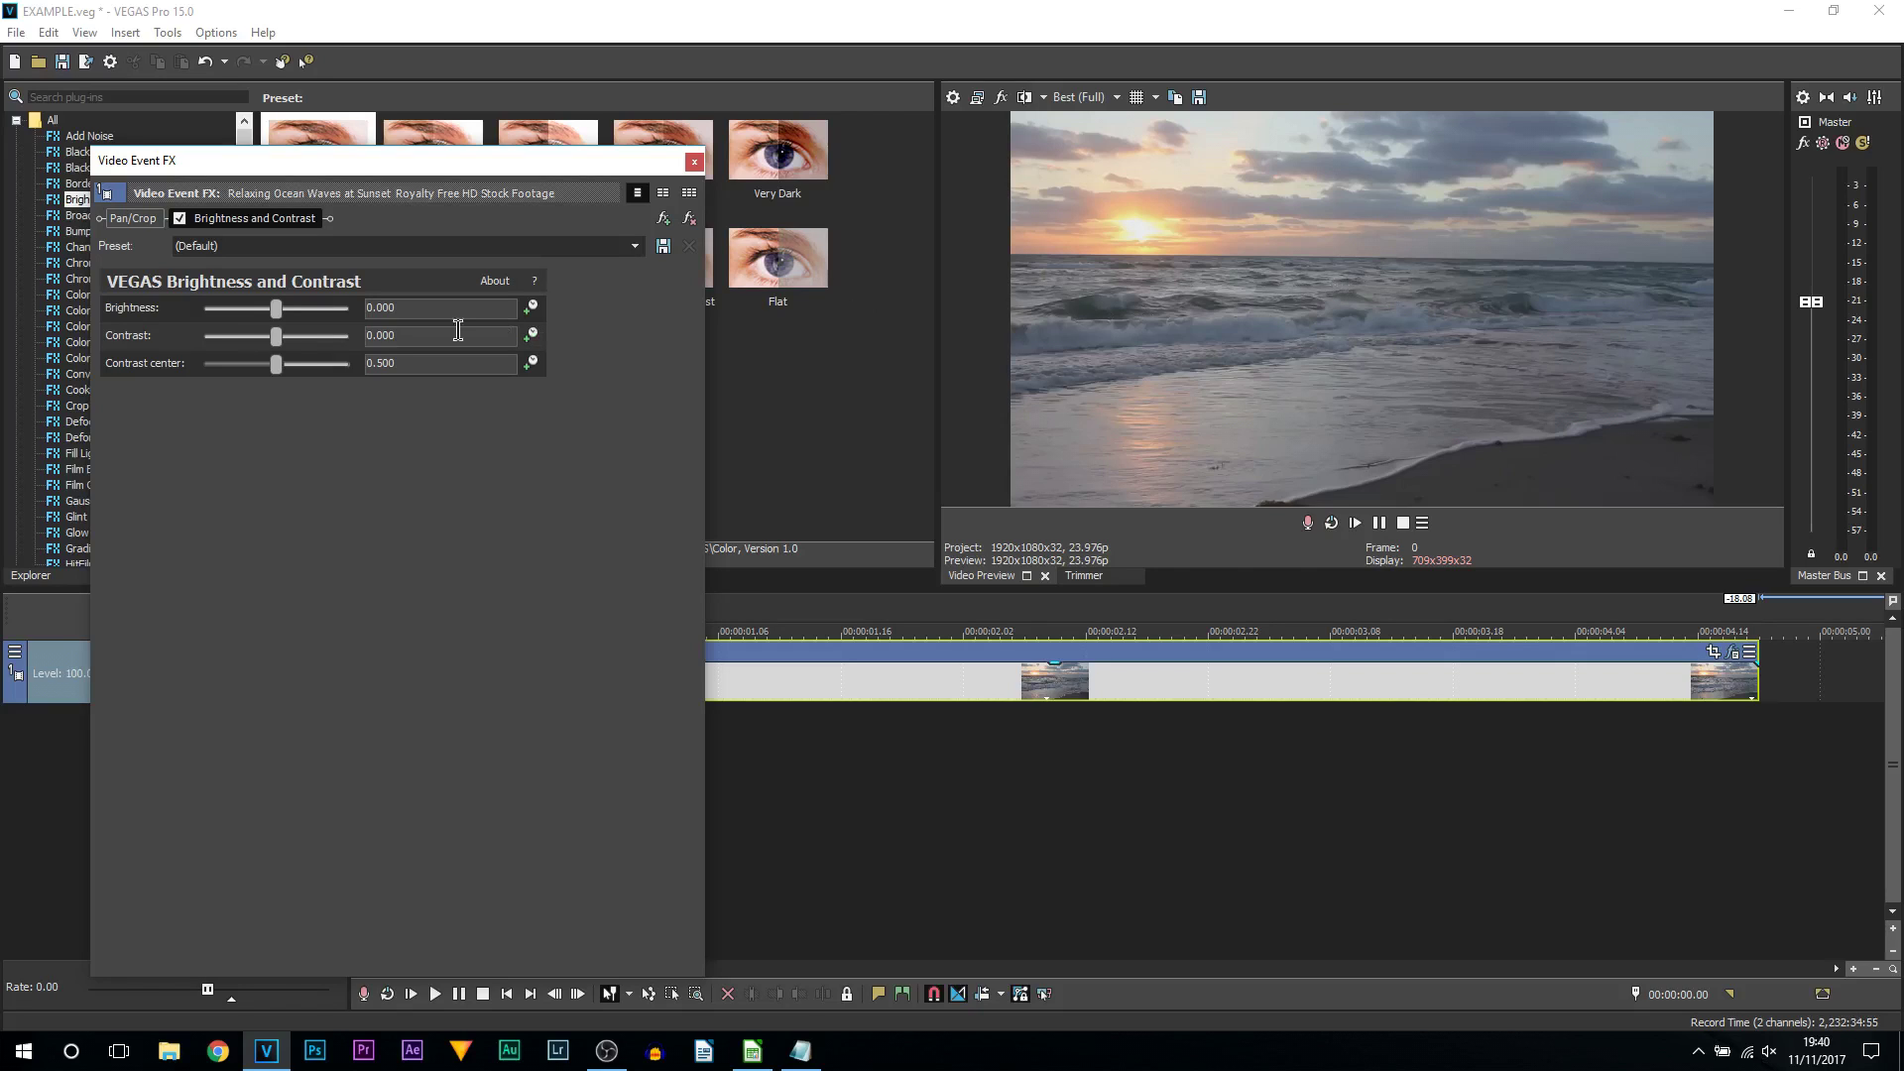
- Raise the contrast to 0.211 and toggle the effect off and on to compare
drag(276, 343, 301, 357)
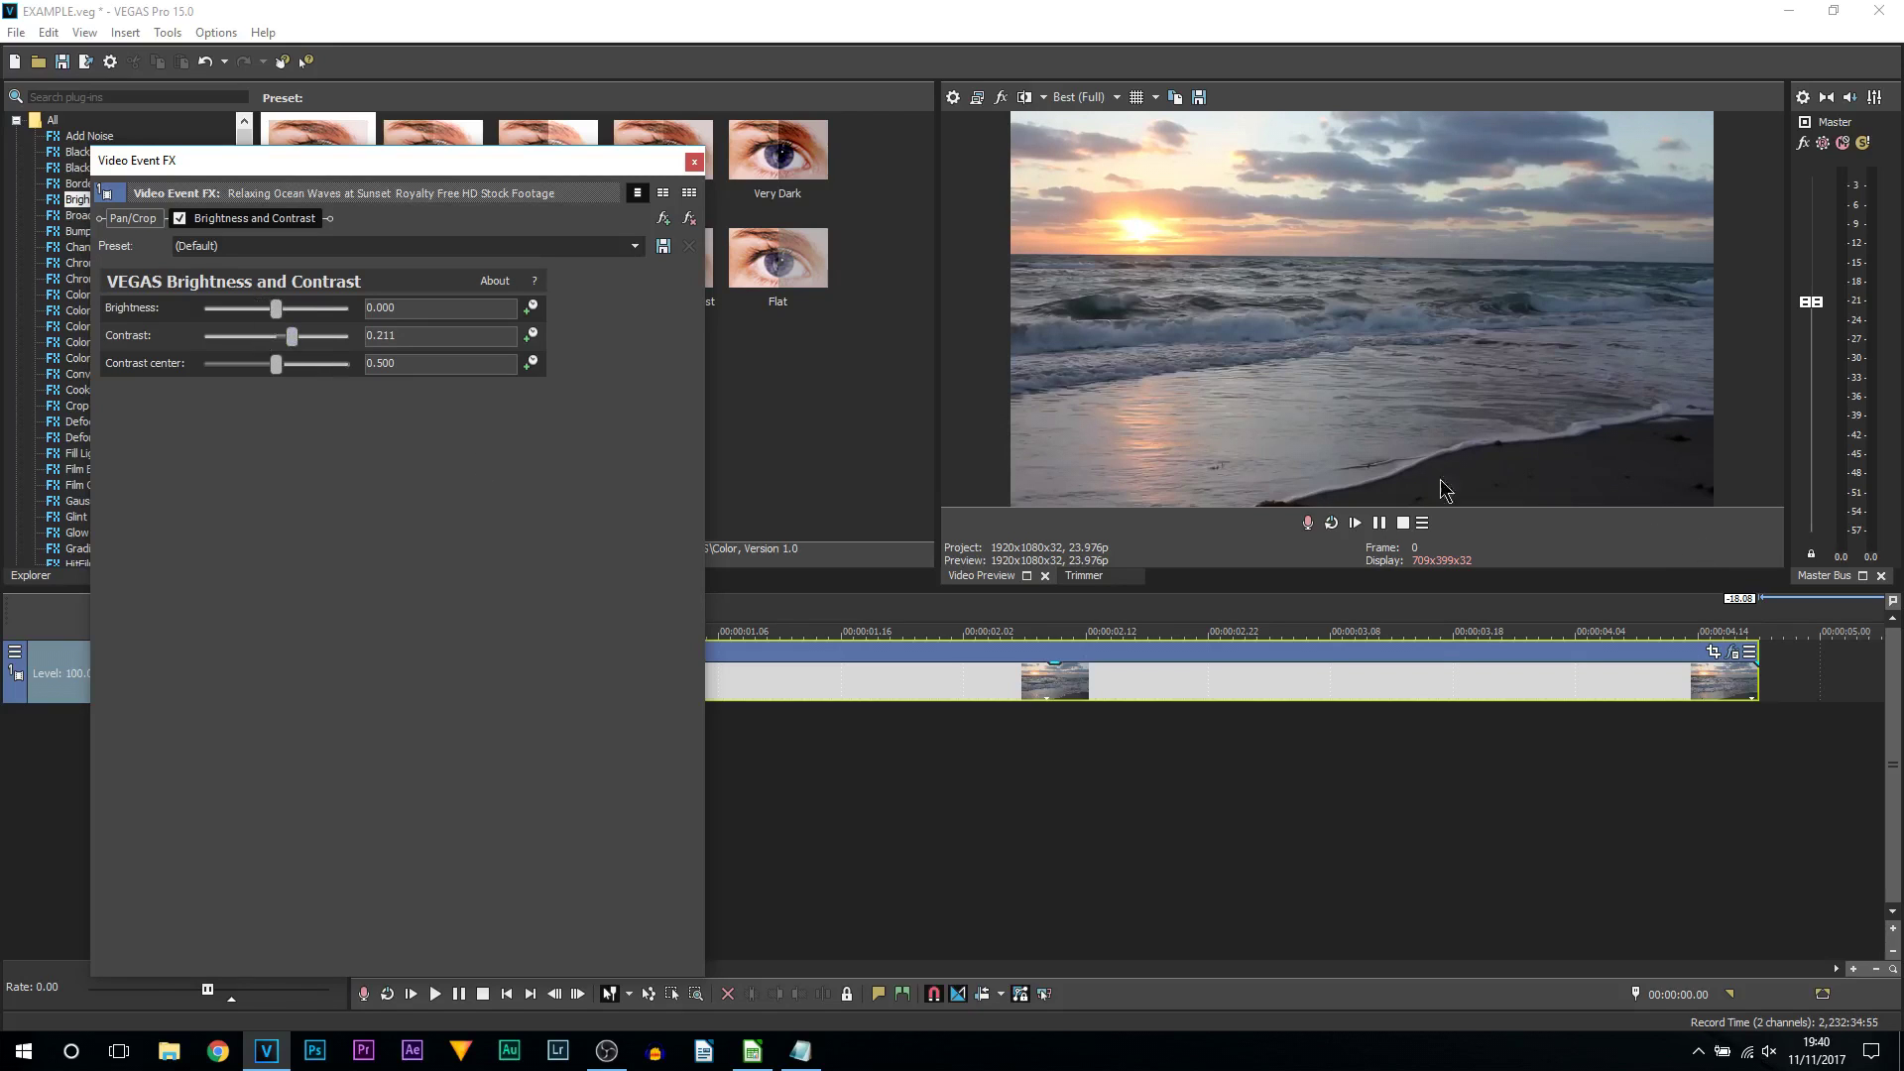
click(179, 219)
click(179, 219)
key(Escape)
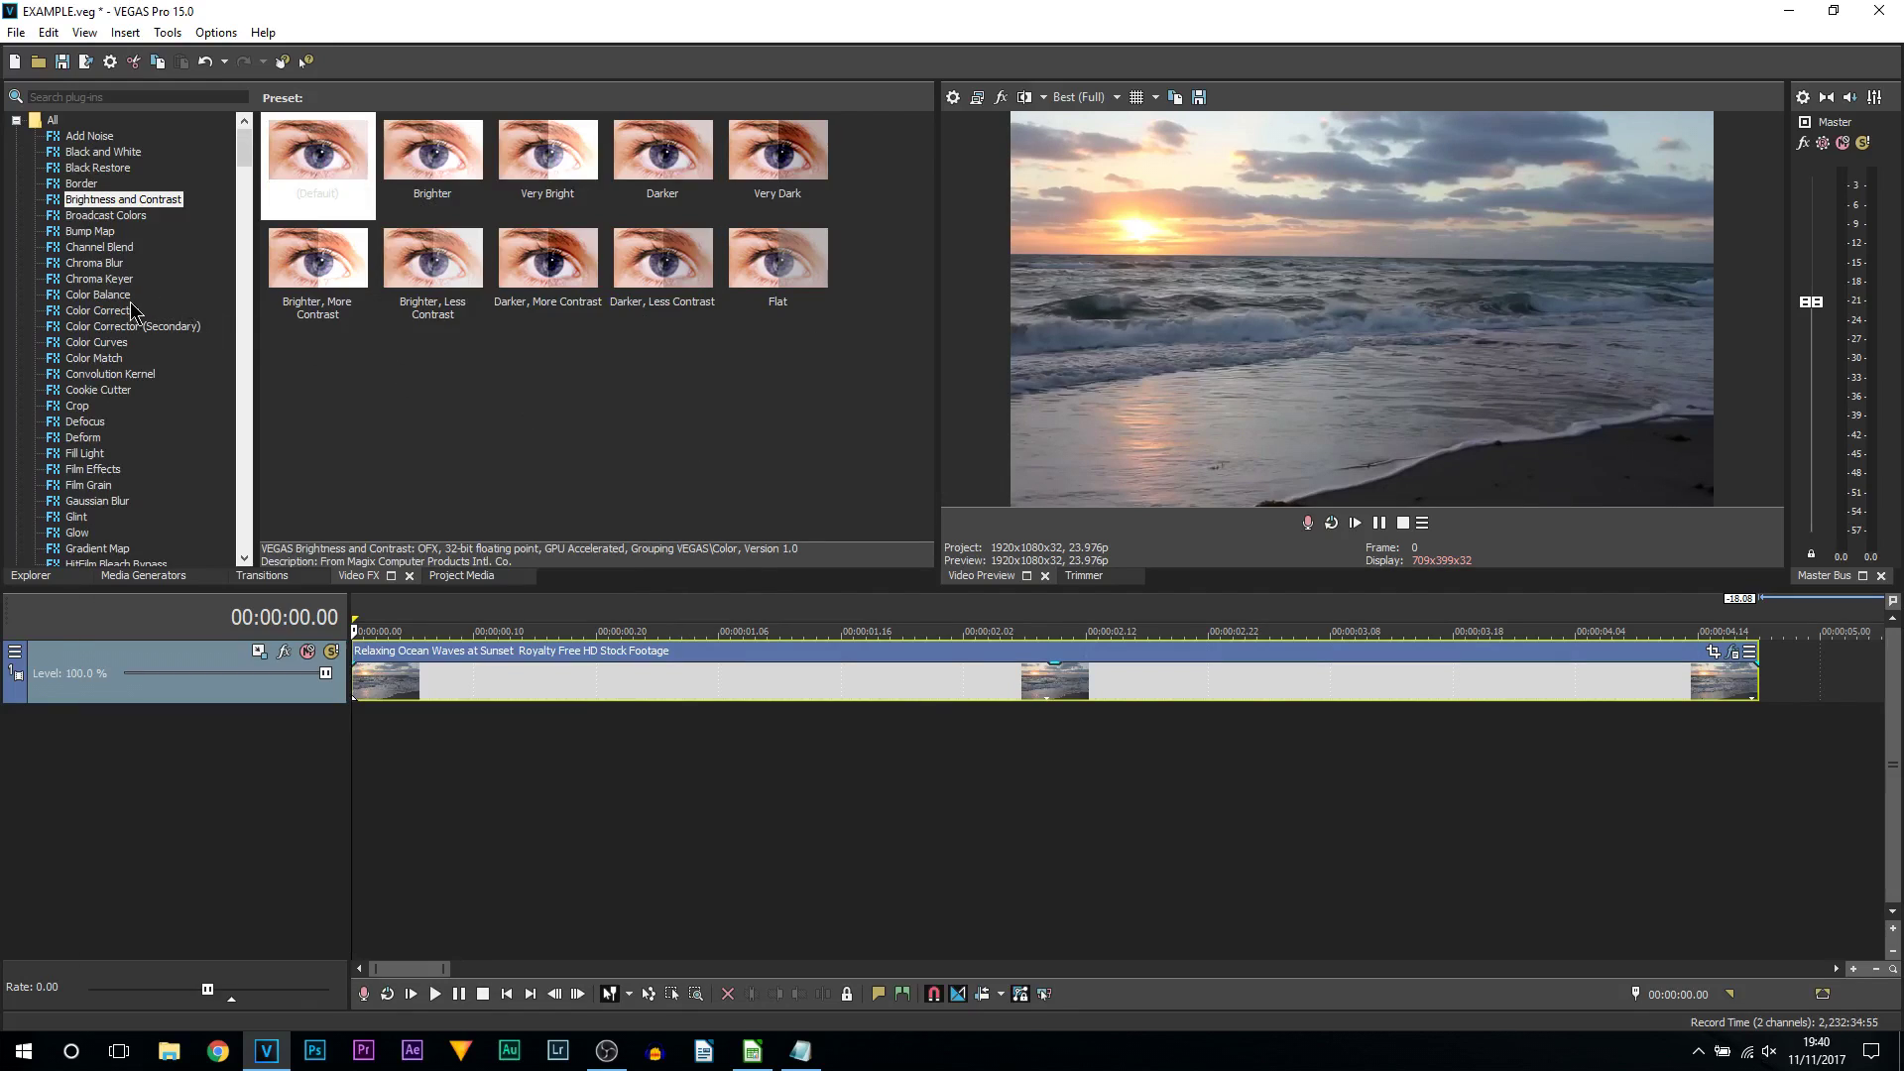
- Apply Default Color Corrector to the beach clip and shift its Low and Mid wheels toward orange
click(71, 313)
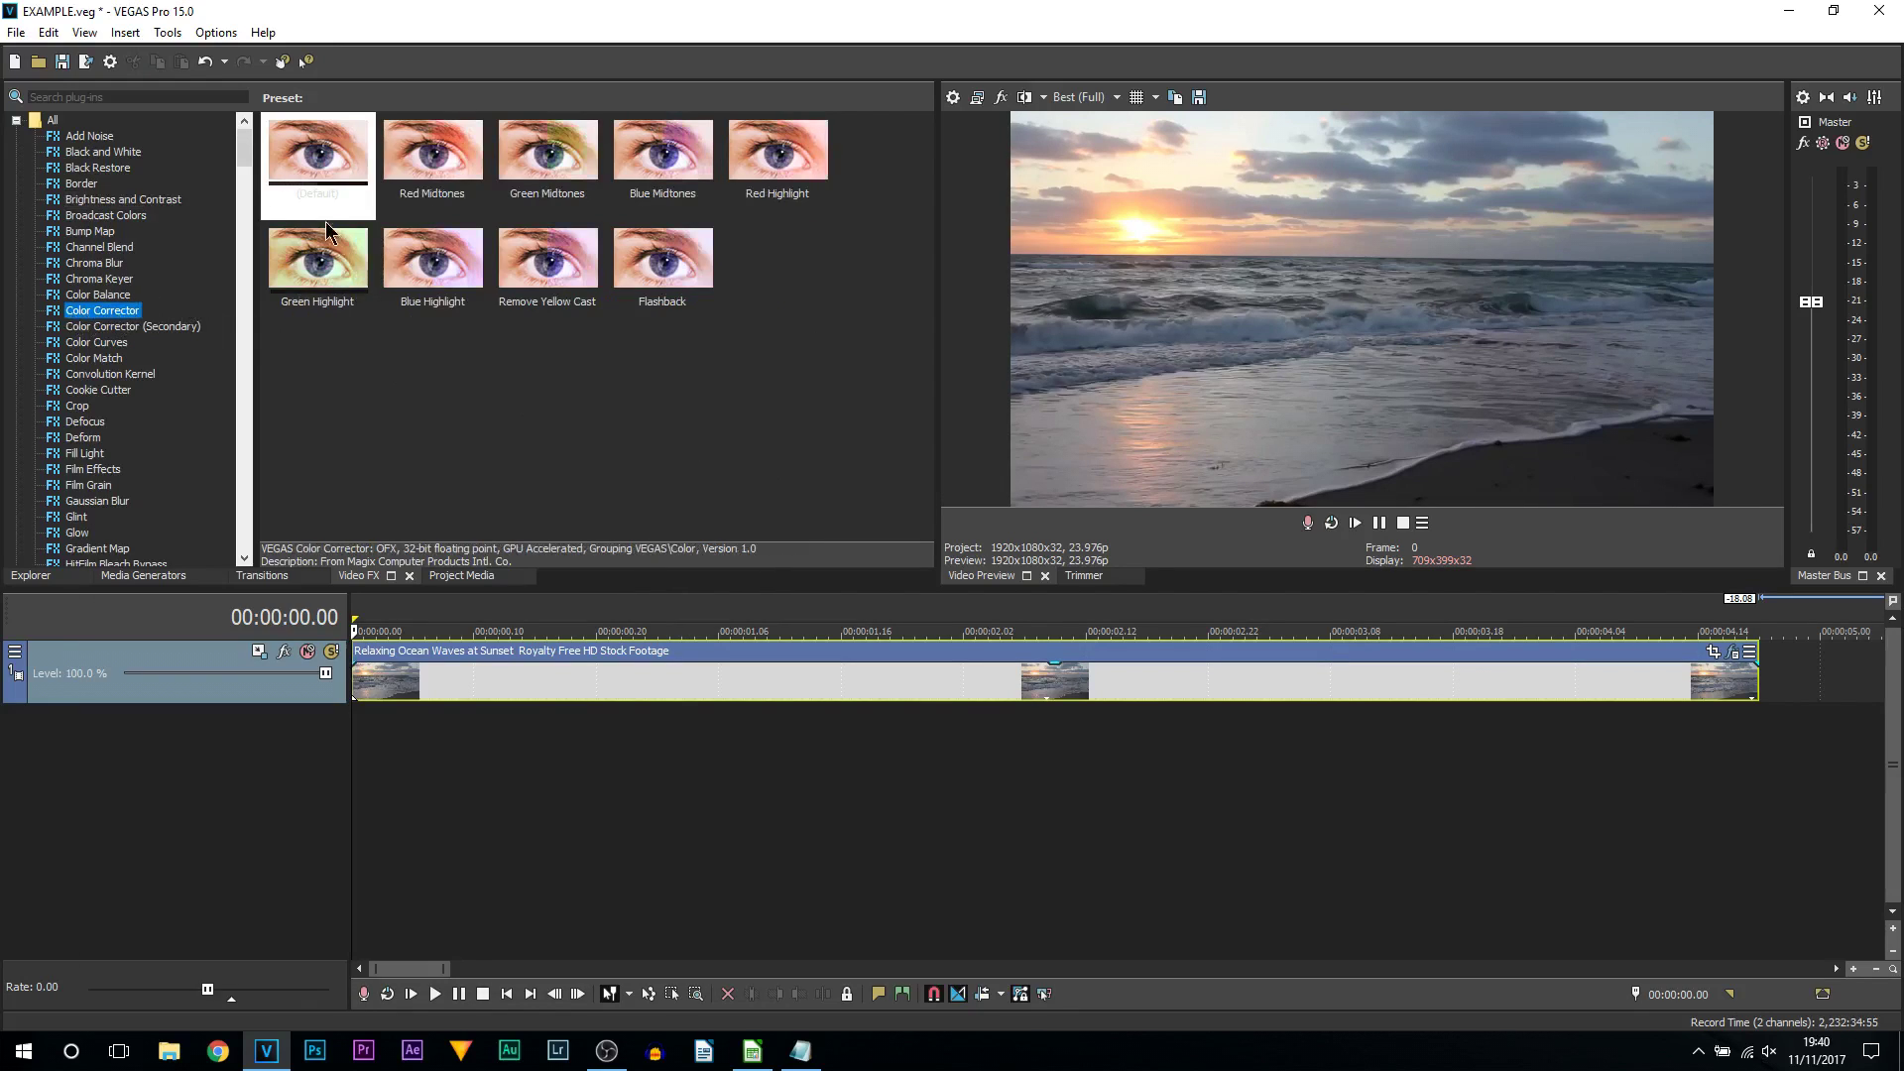
drag(304, 166, 383, 666)
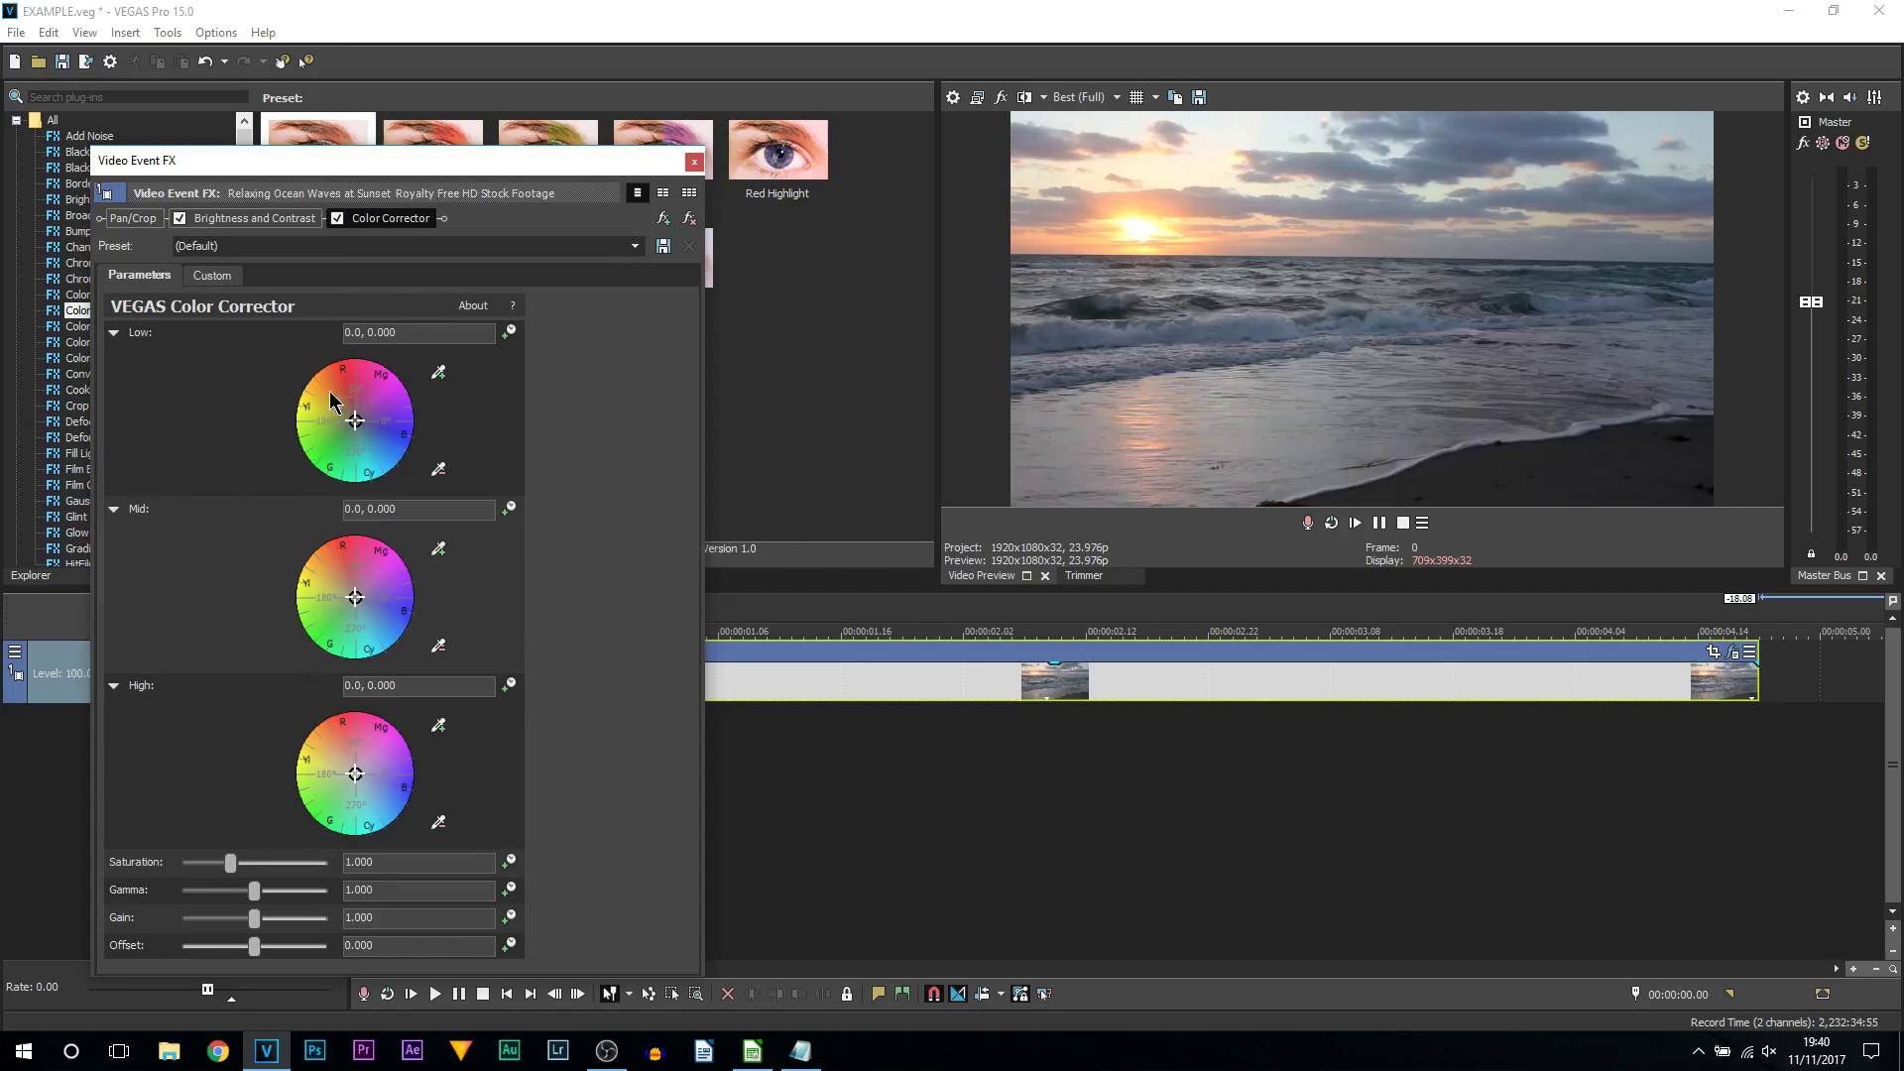
click(335, 404)
drag(335, 416, 338, 420)
drag(349, 598, 337, 590)
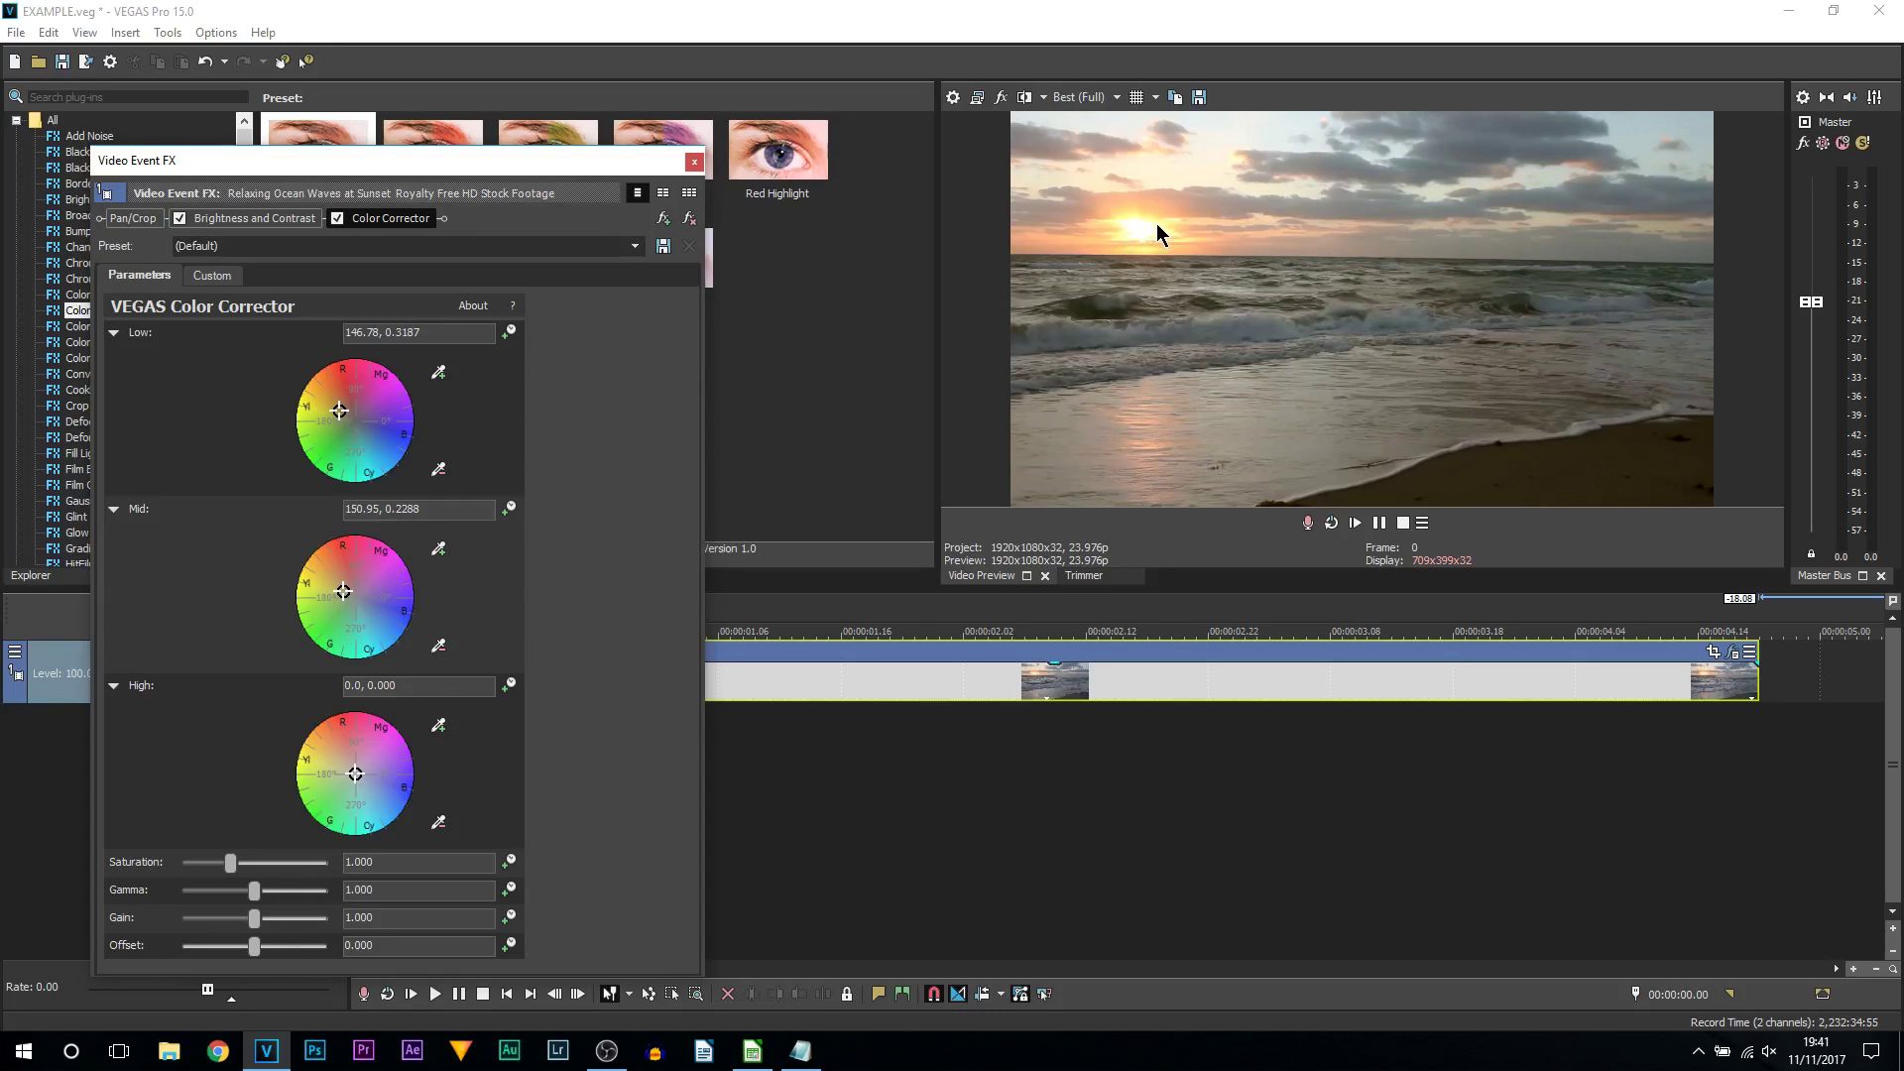
click(694, 160)
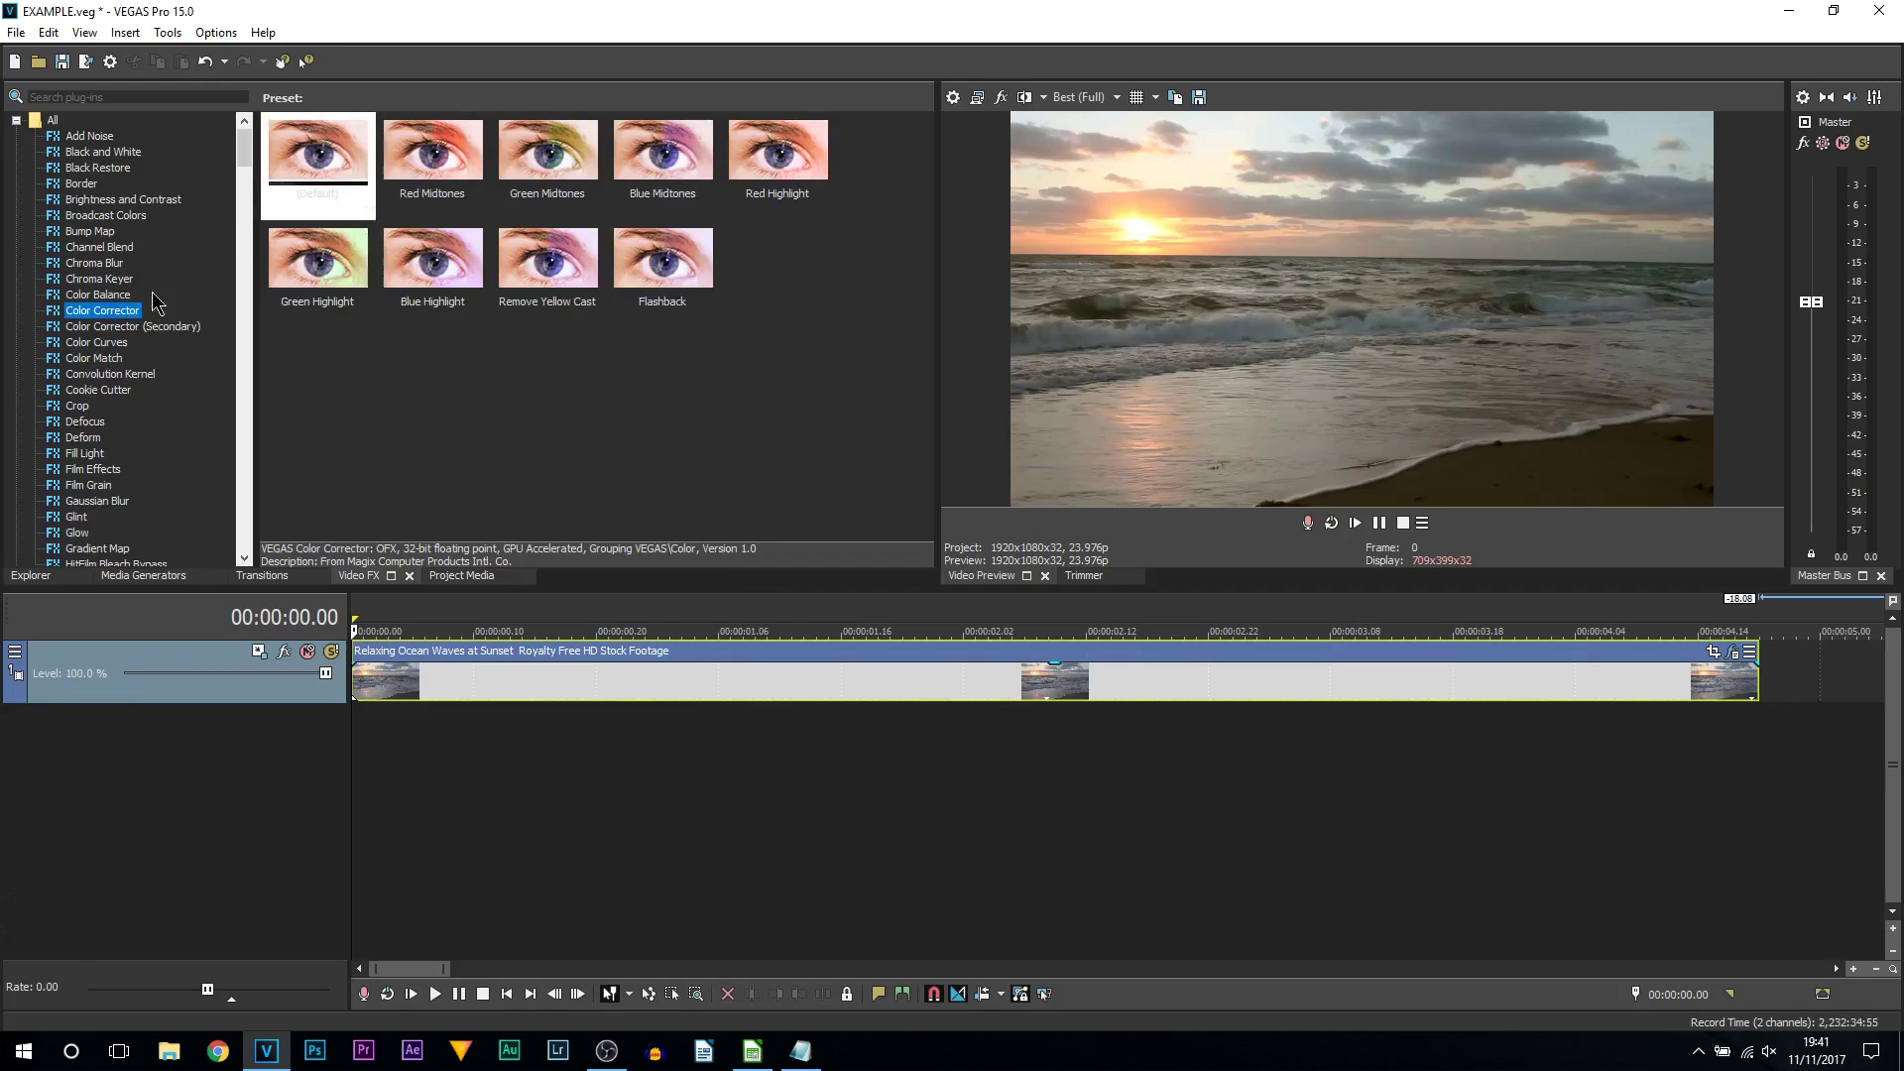
click(95, 343)
- Apply Default Color Curves and bend the RGB curve into a gentle S-shape, toggling it to compare
drag(325, 159, 406, 680)
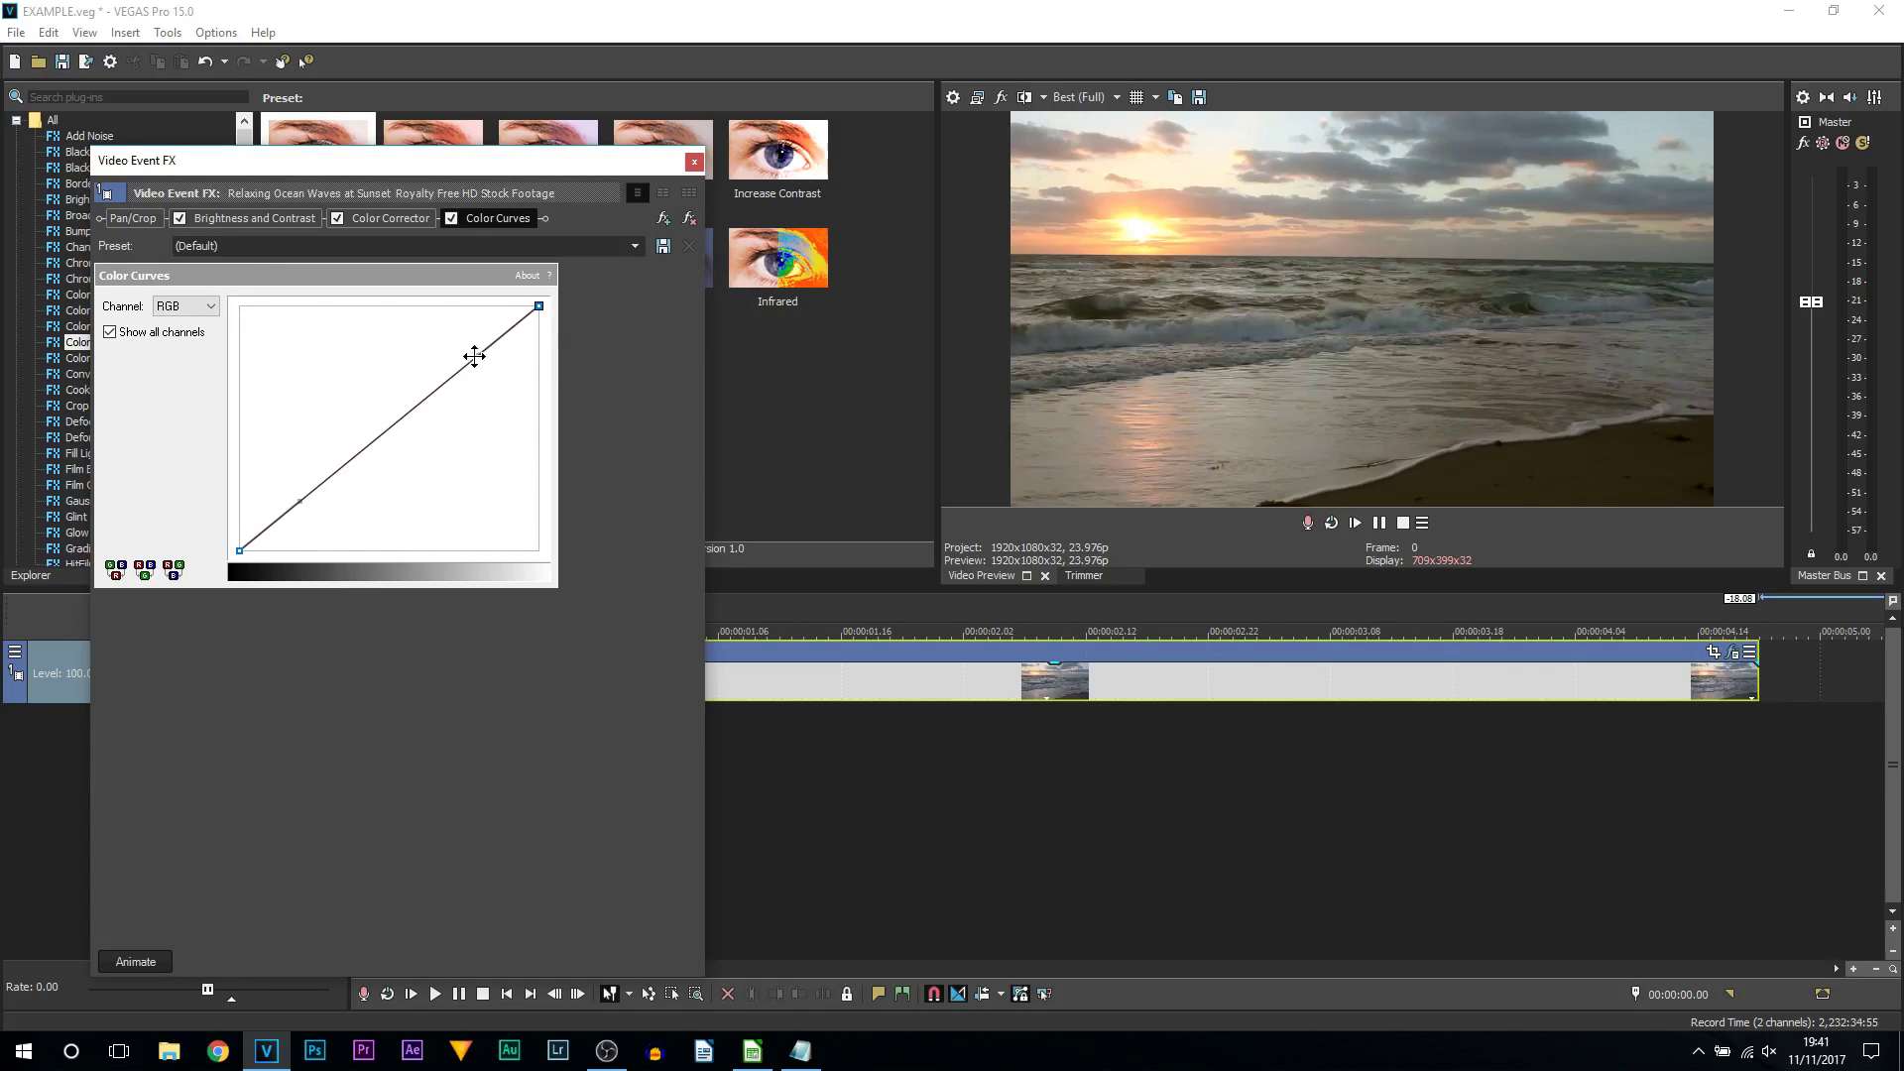
drag(474, 356, 466, 345)
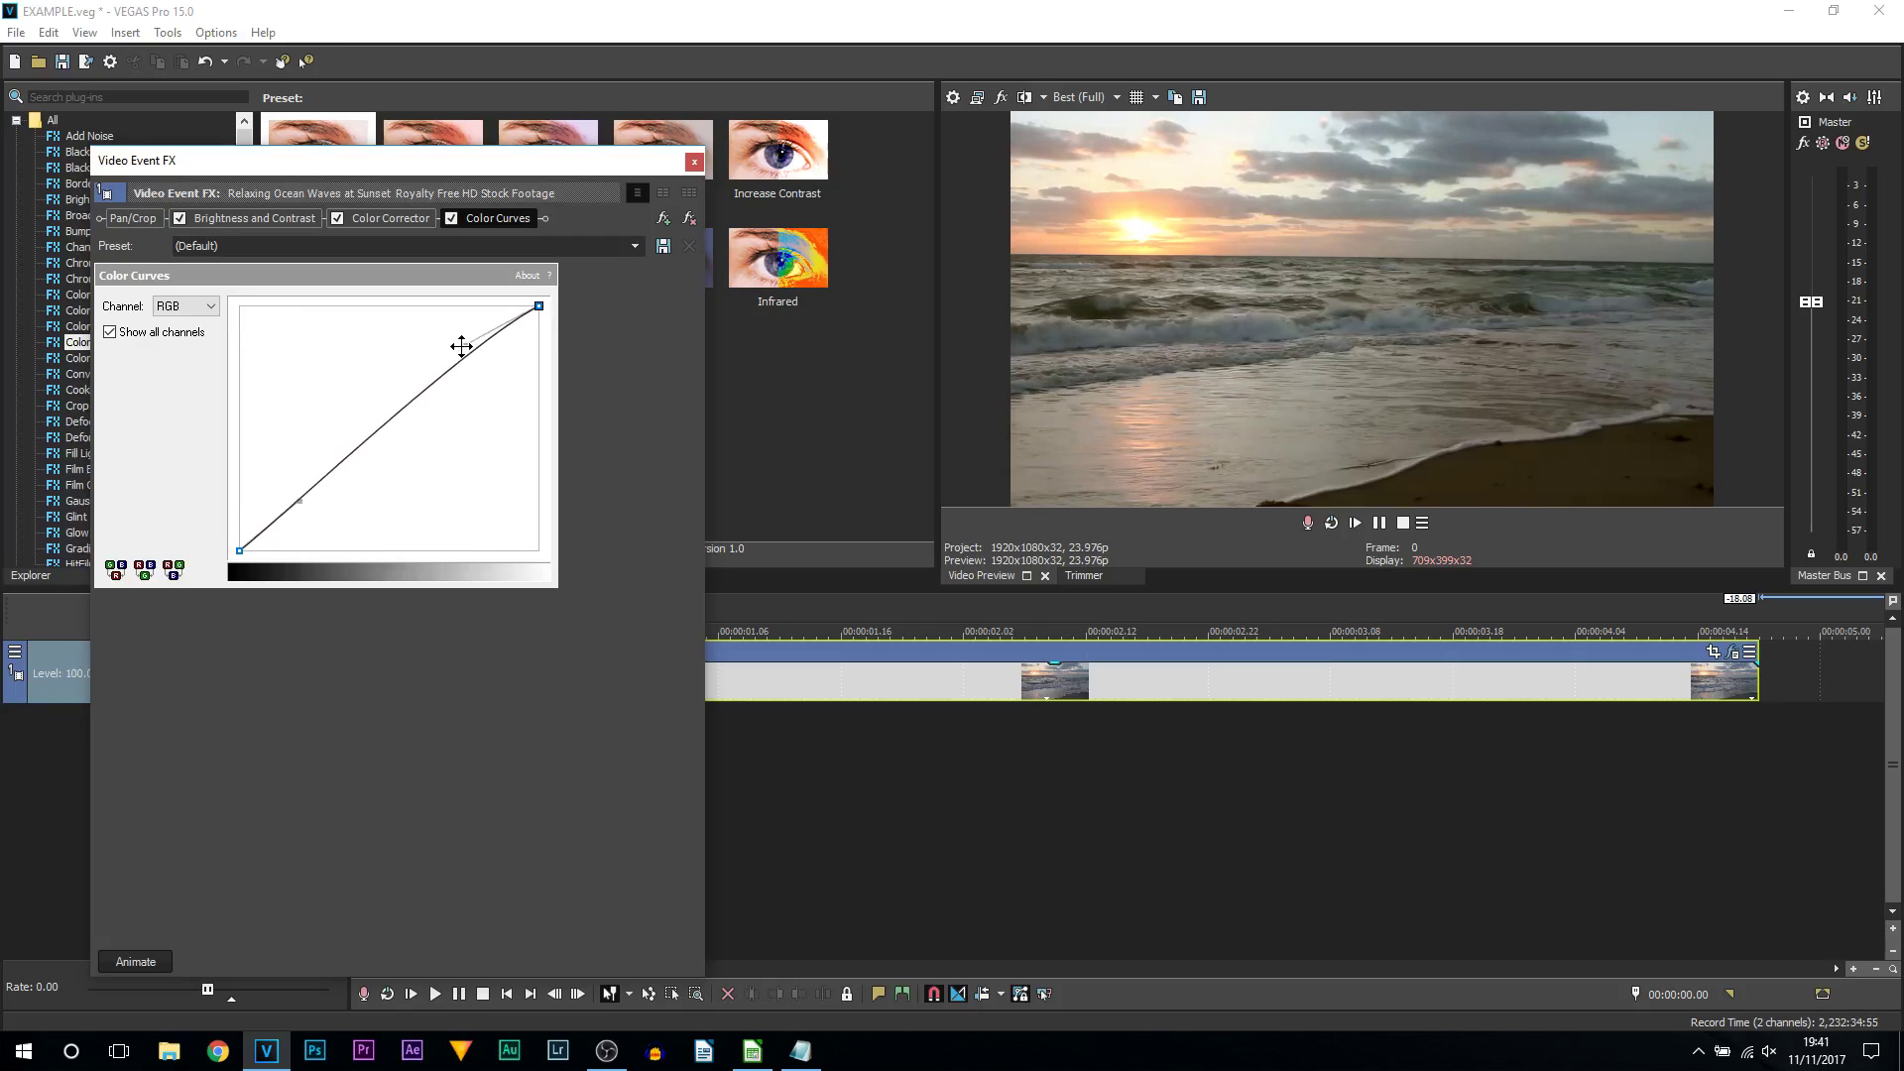
drag(302, 502, 312, 530)
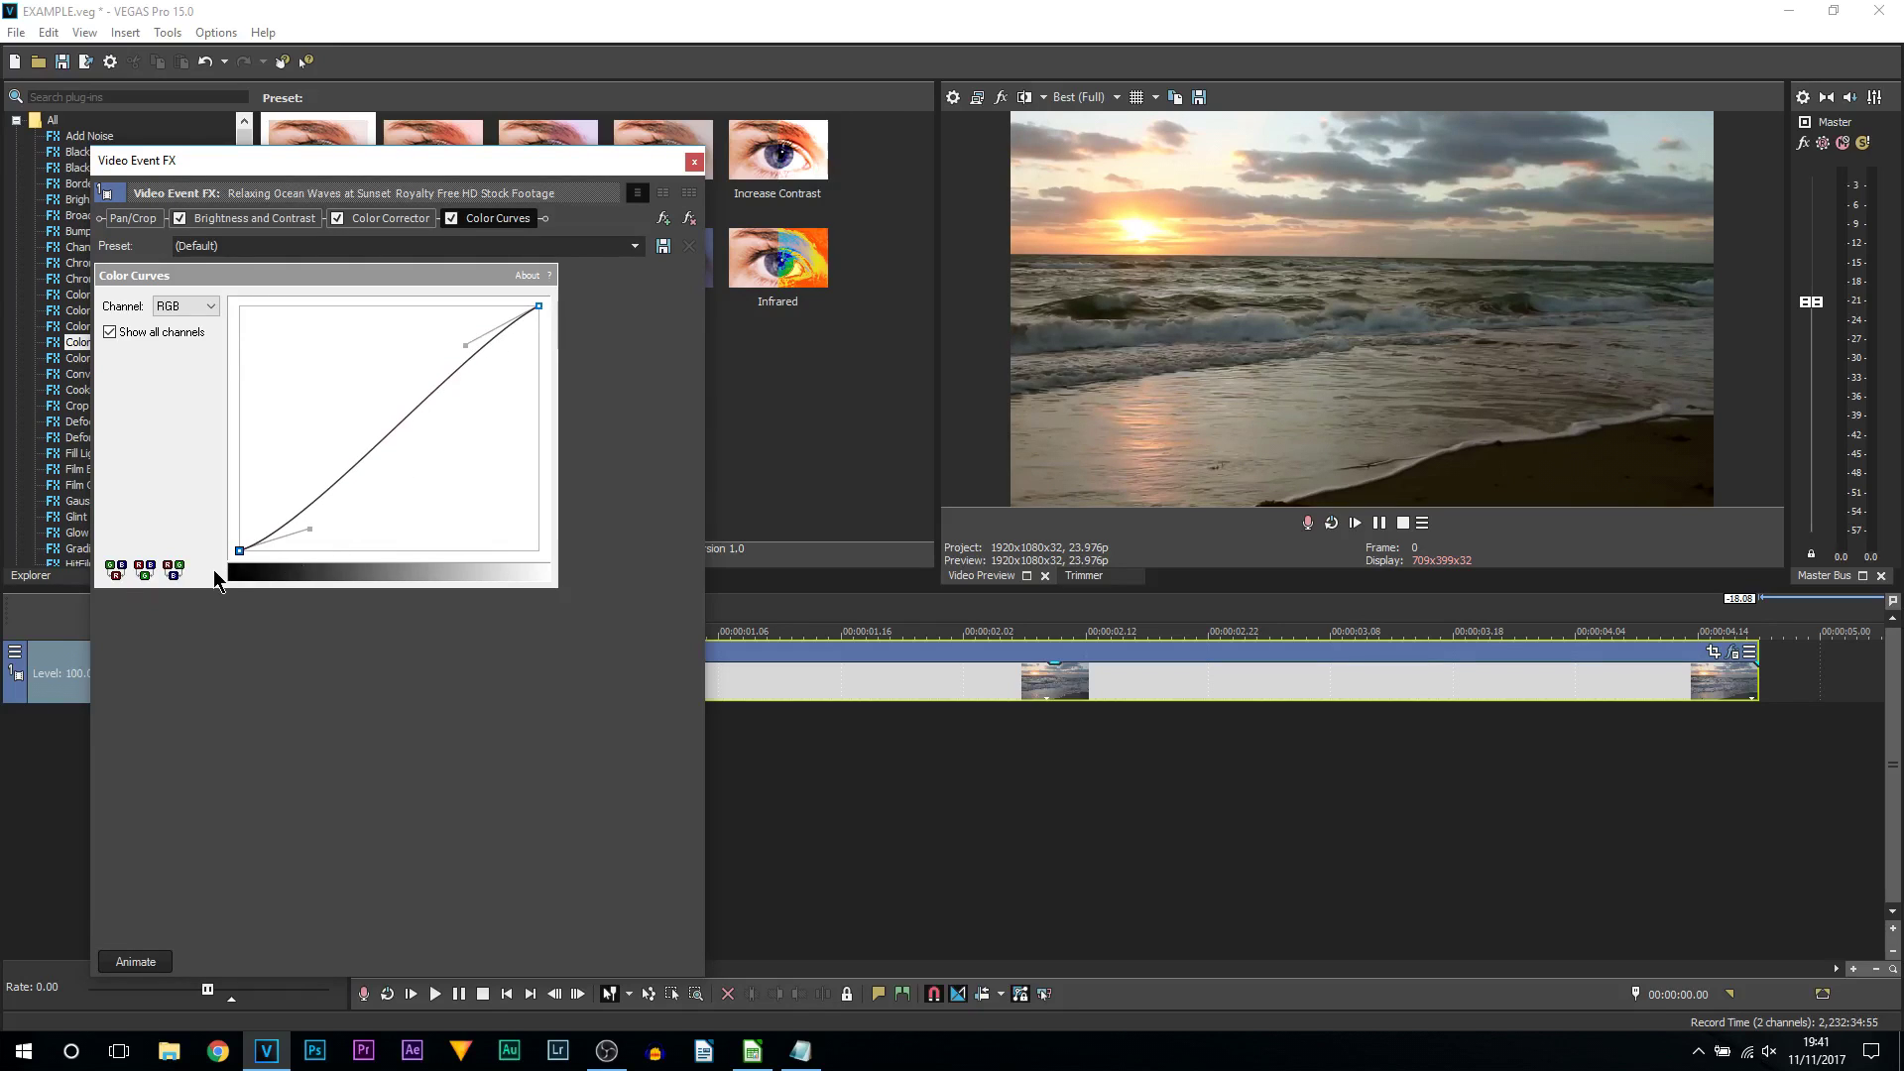
click(451, 219)
click(450, 219)
click(451, 219)
- Apply the Default VEGAS Sharpen preset to the beach clip
click(694, 161)
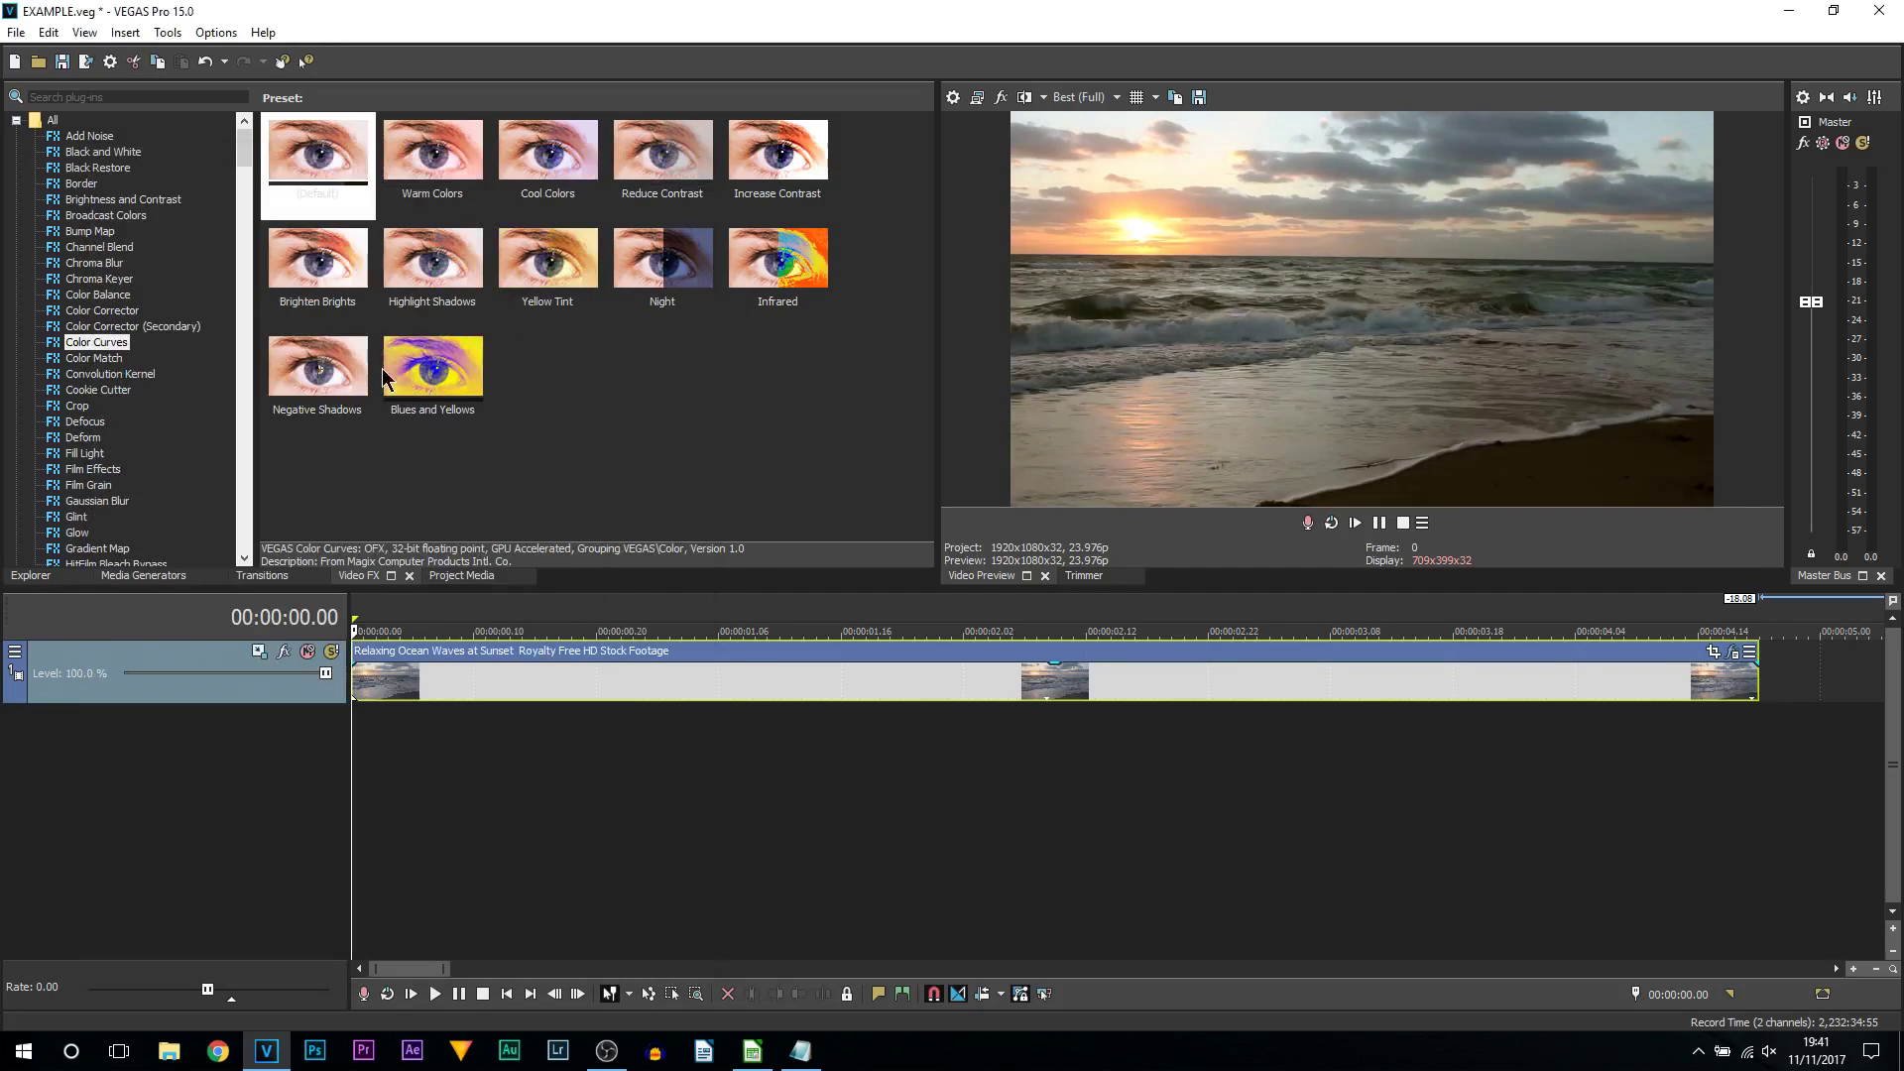
drag(250, 150, 240, 515)
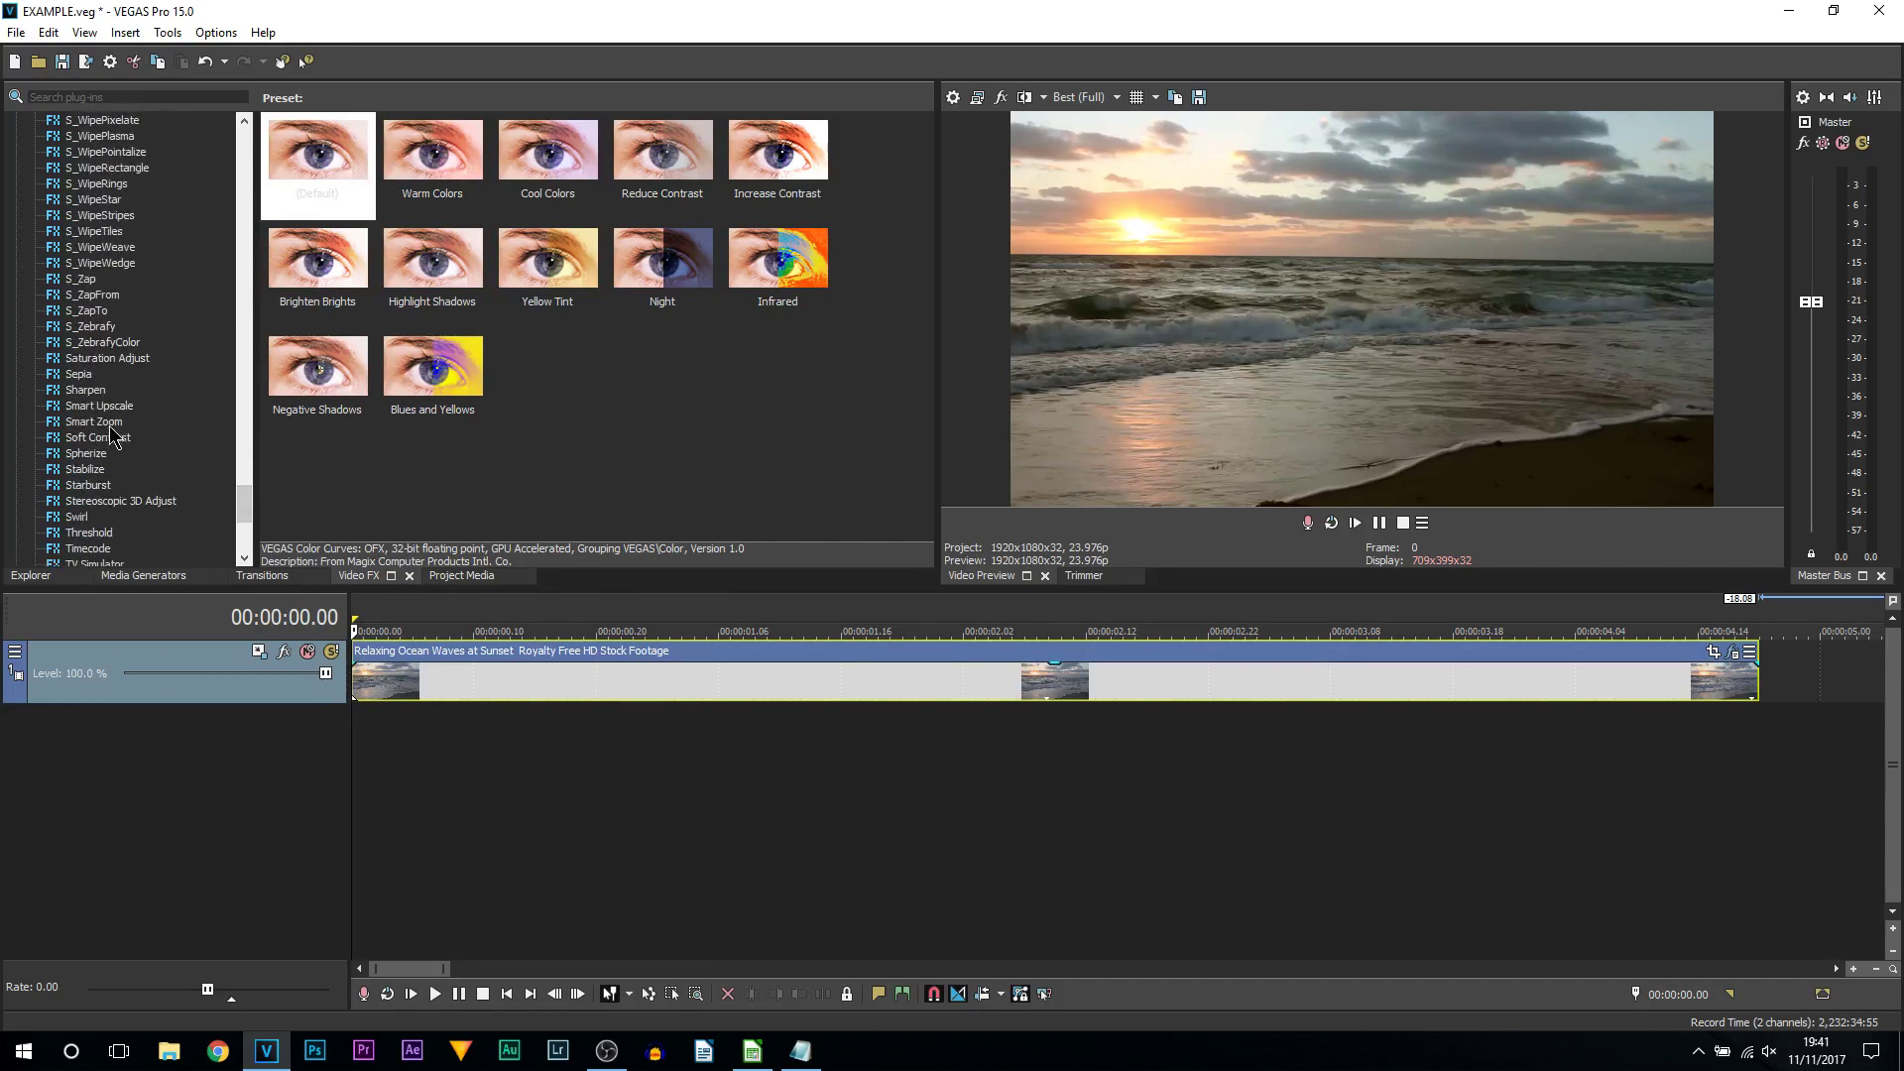
click(84, 391)
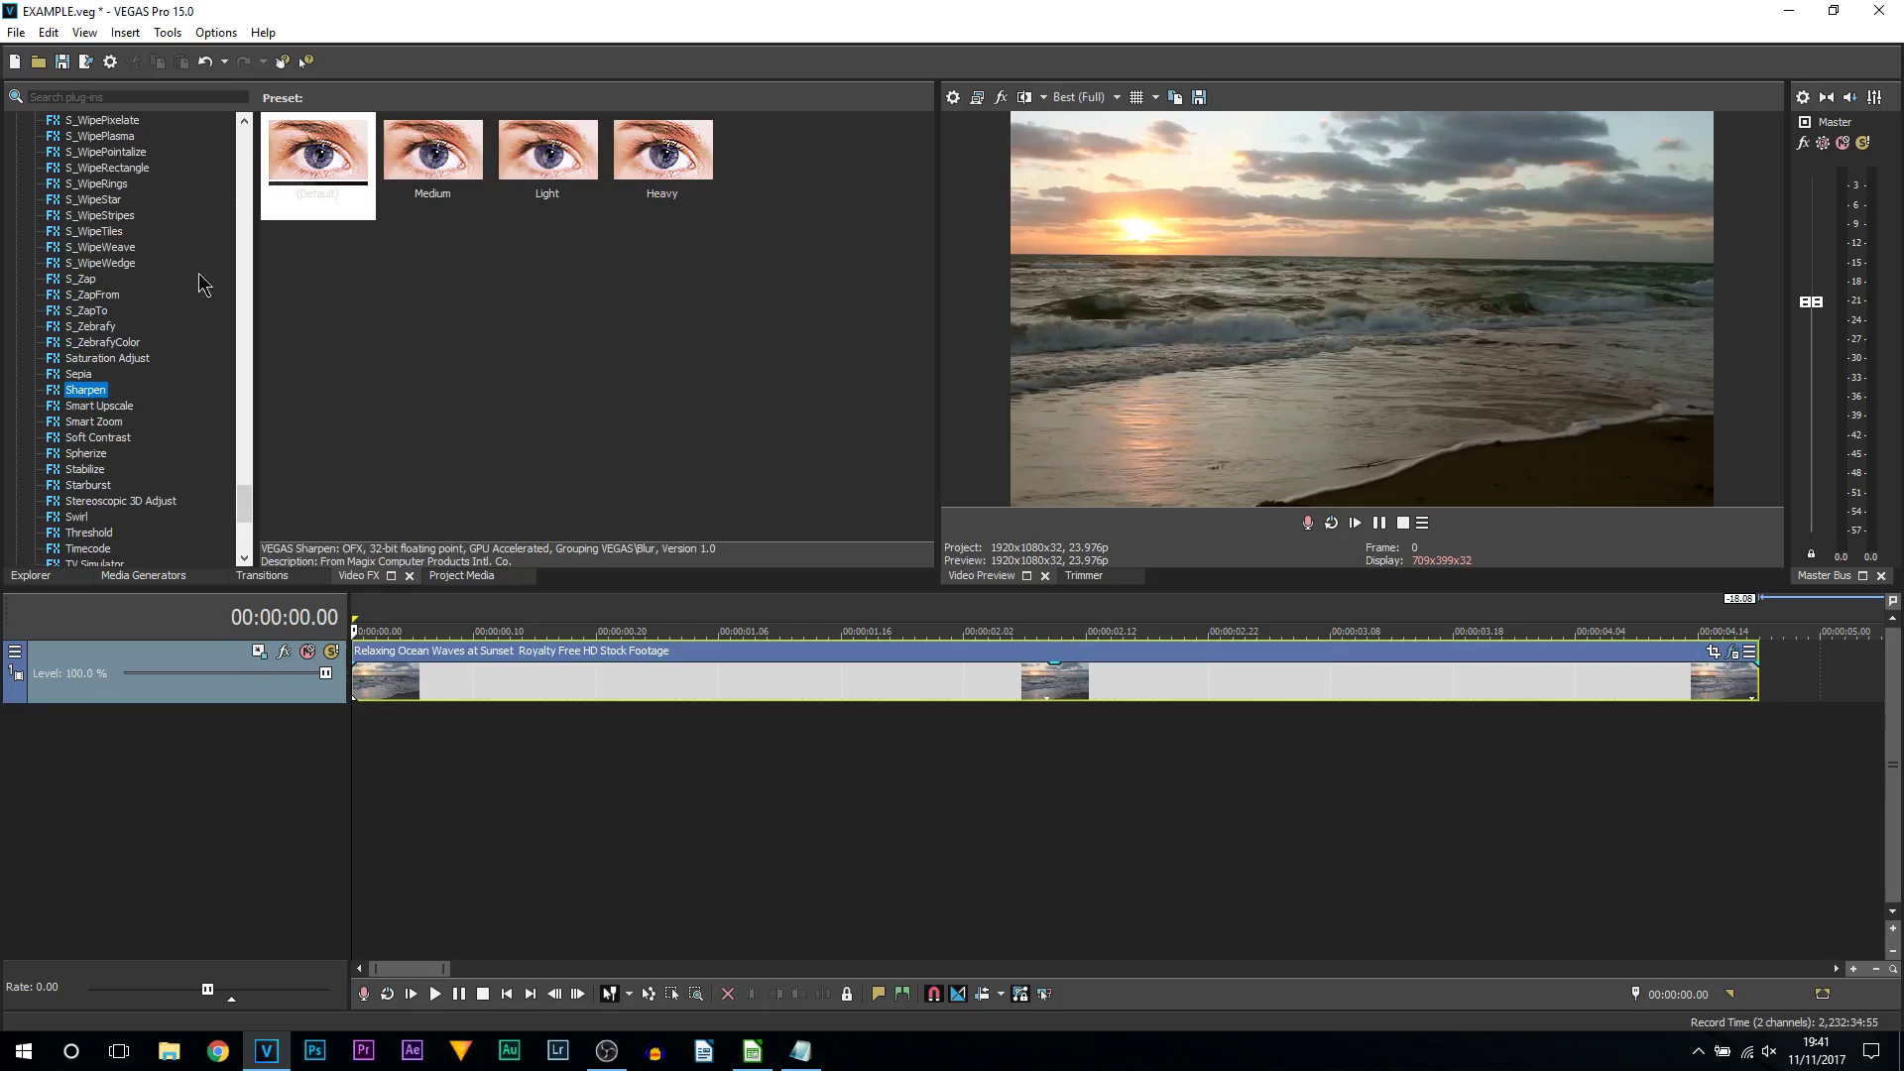
drag(317, 159, 382, 683)
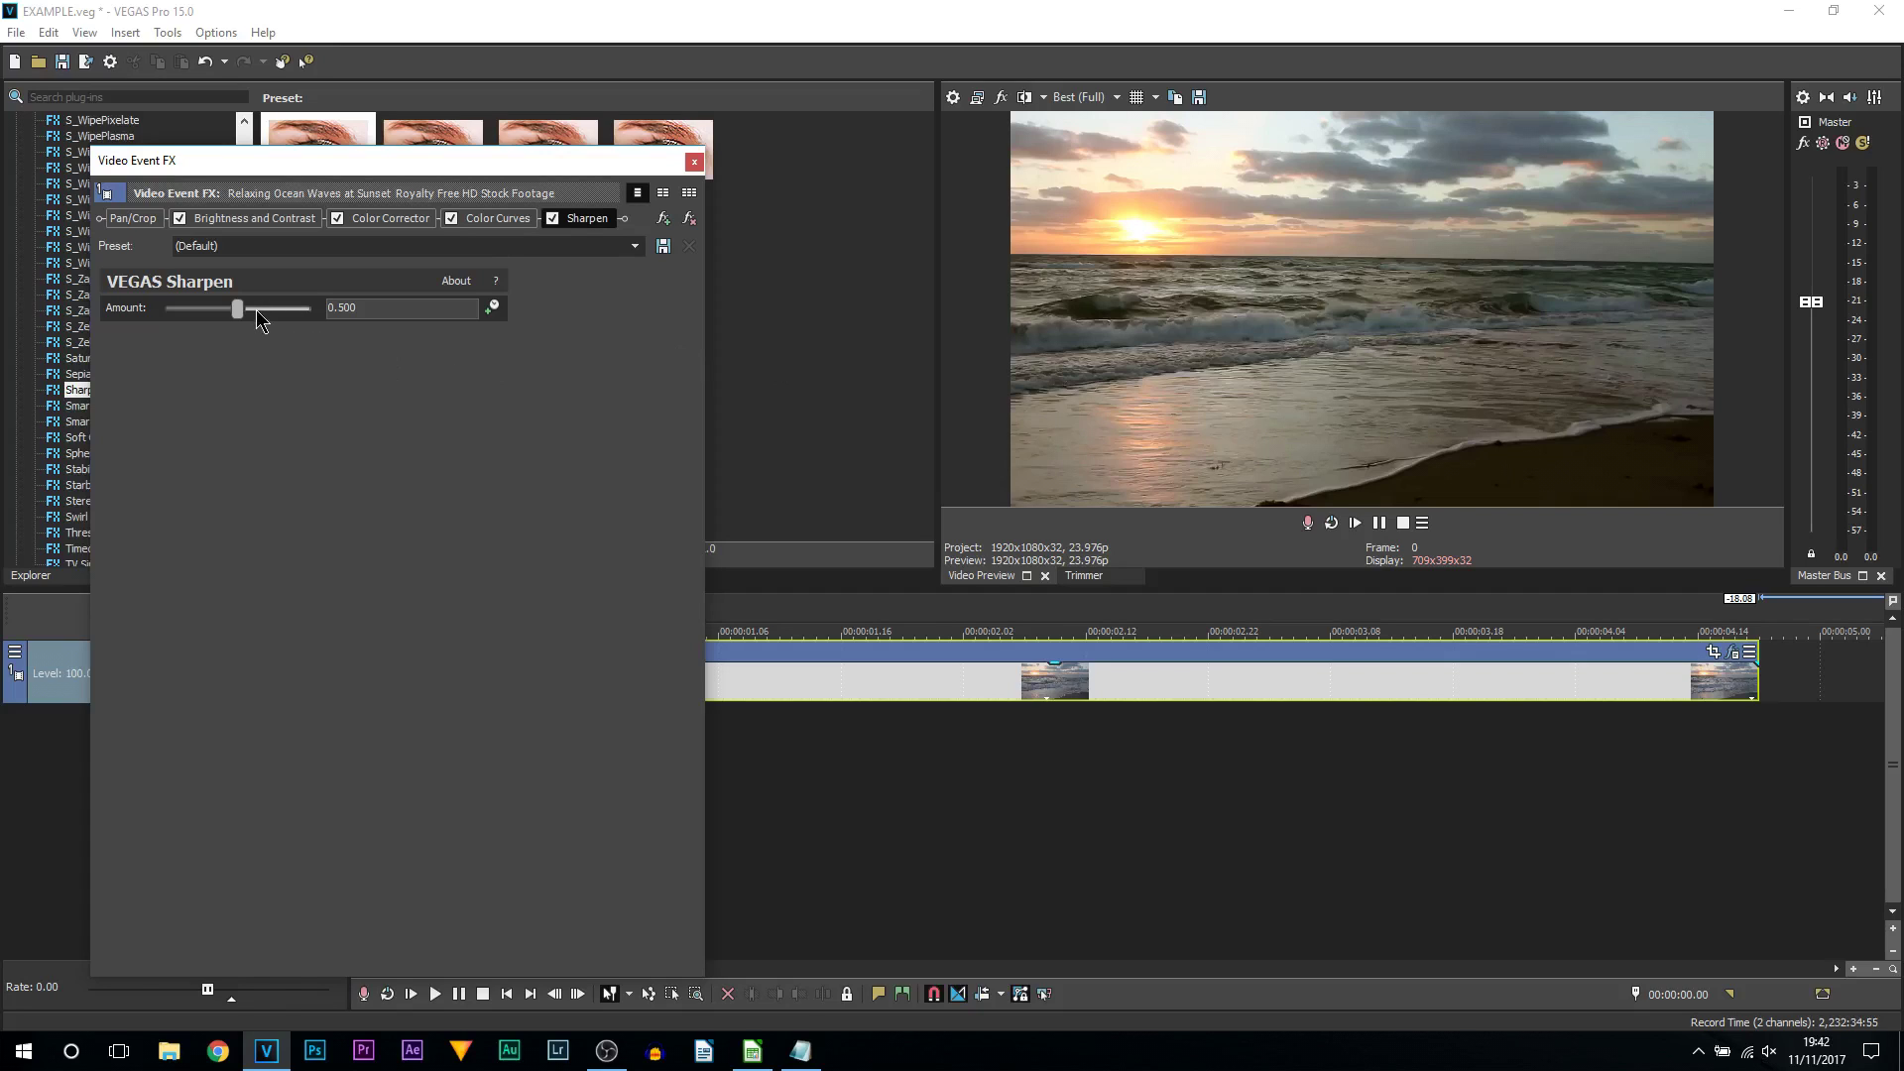
- Set the Sharpen amount to 0.293 with the effect enabled
drag(238, 312, 311, 312)
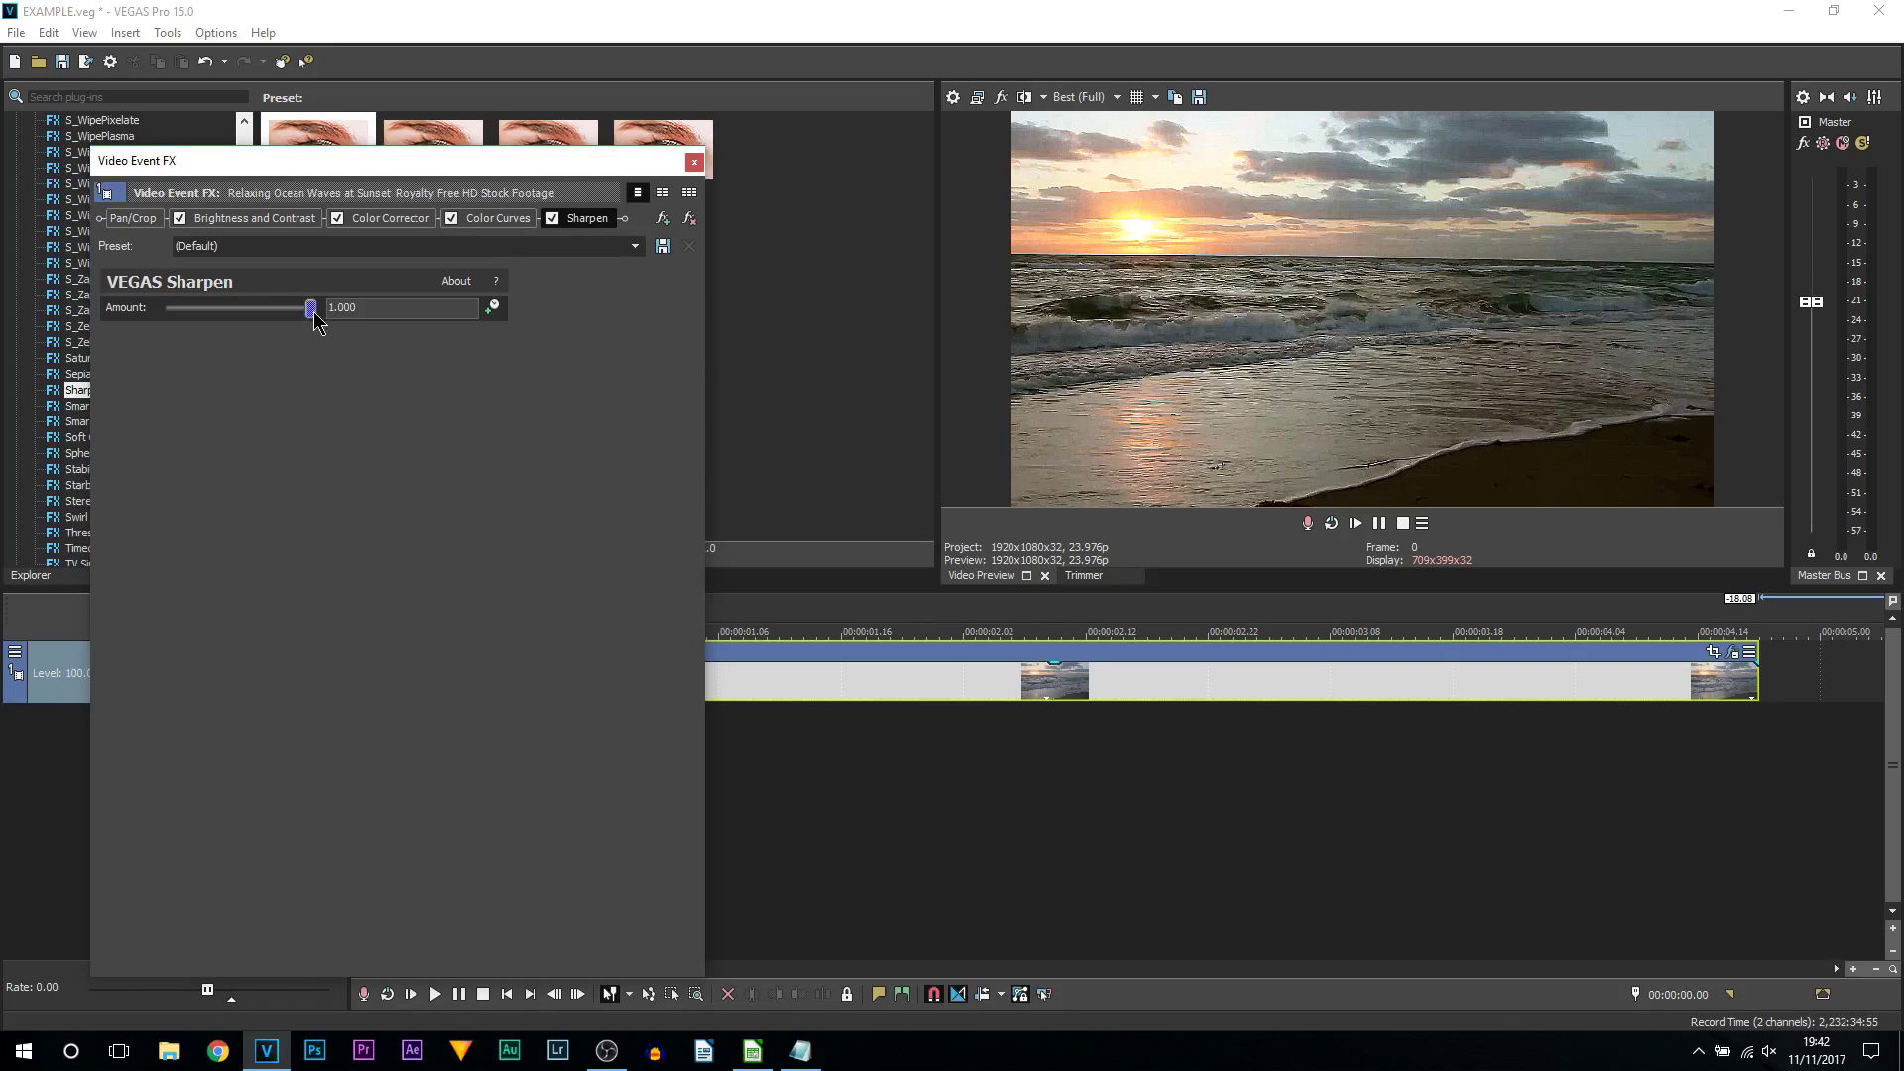
drag(314, 313, 211, 316)
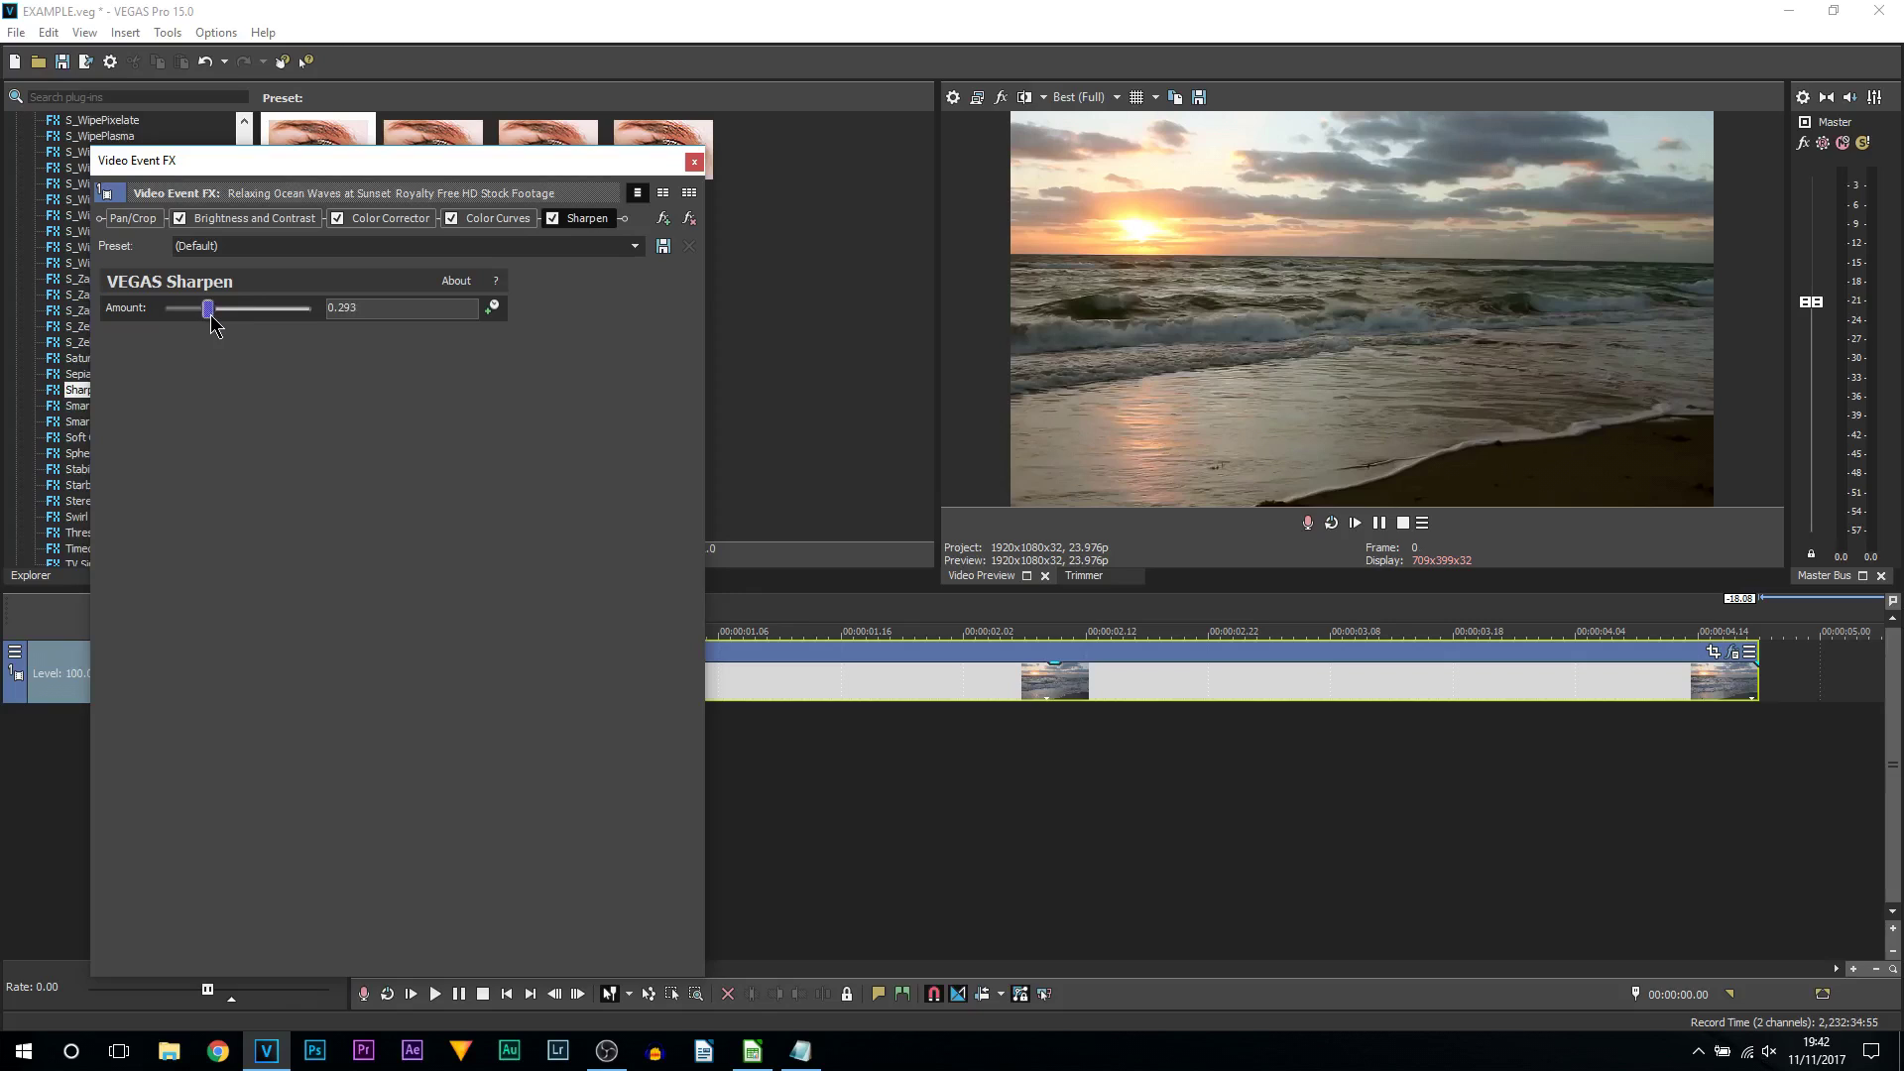
click(552, 221)
click(694, 161)
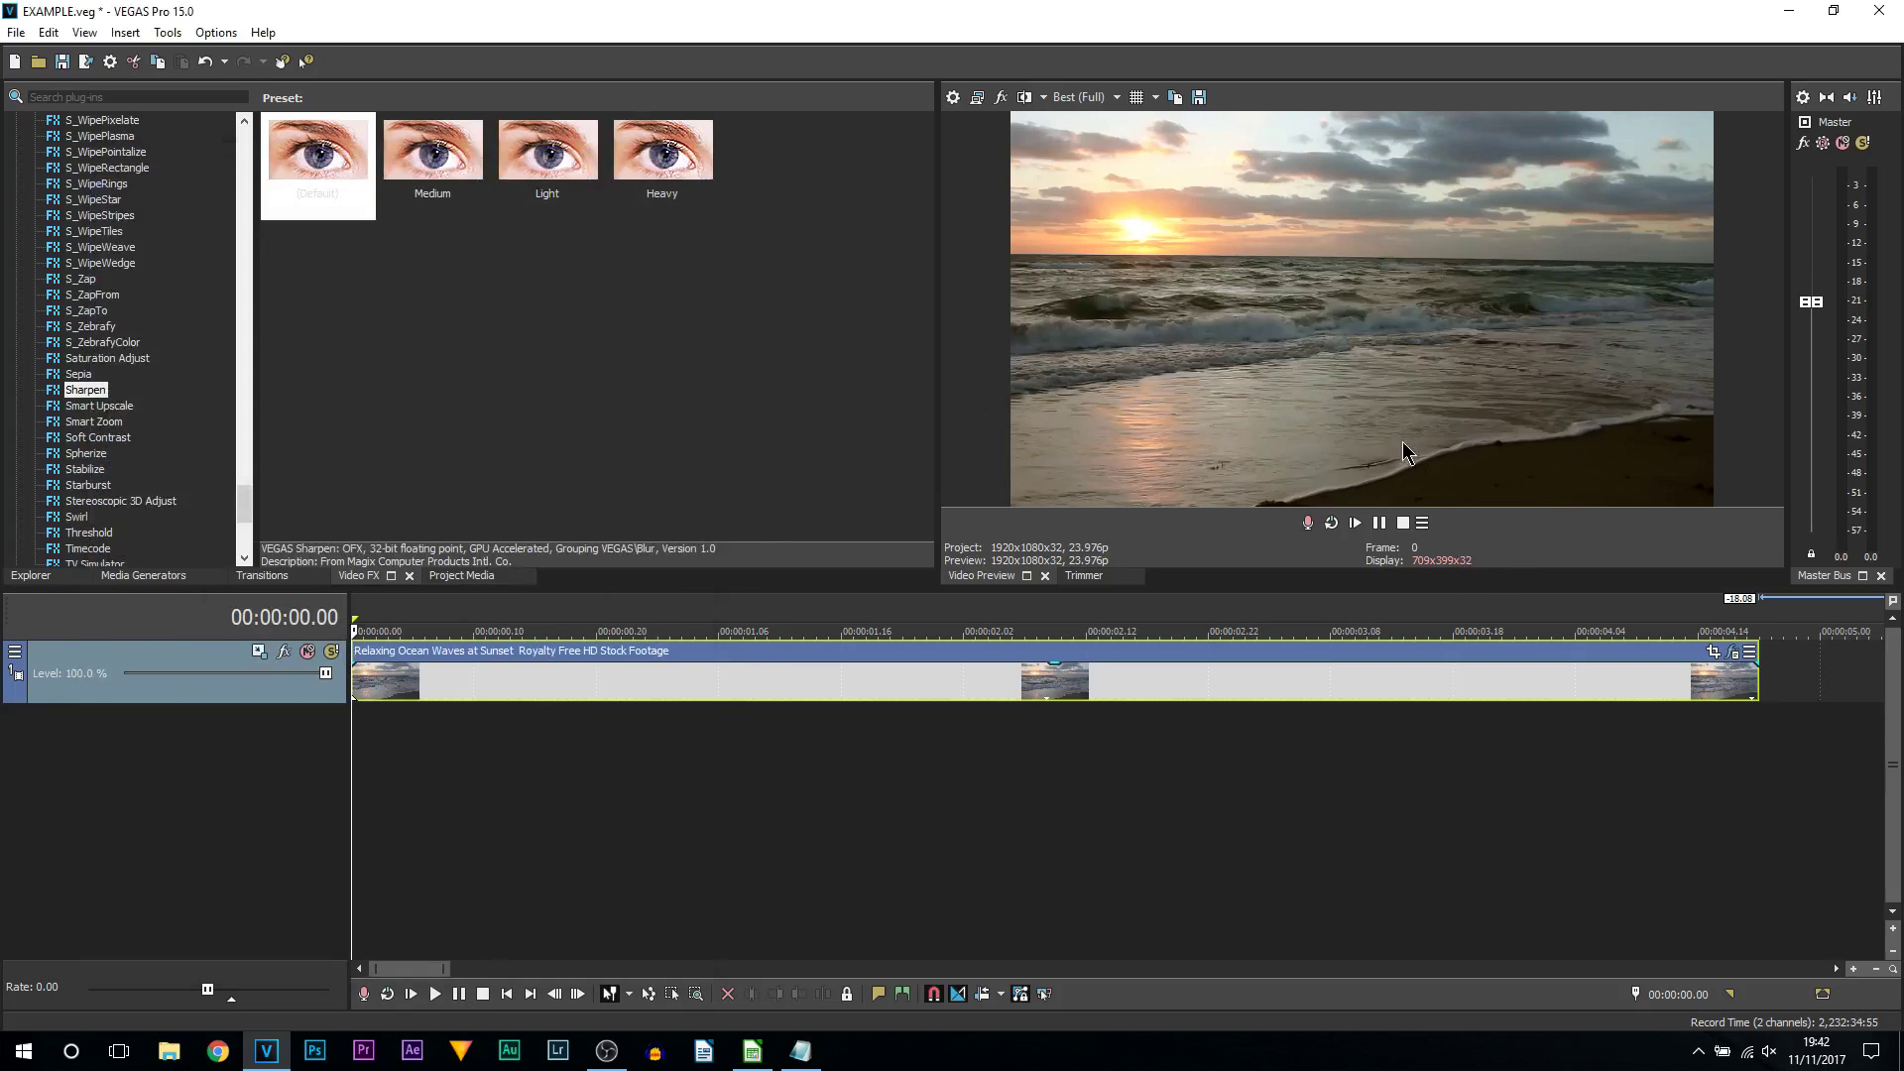
- Turn on the split-screen before/after view and set preview quality to Preview (Auto)
click(1023, 97)
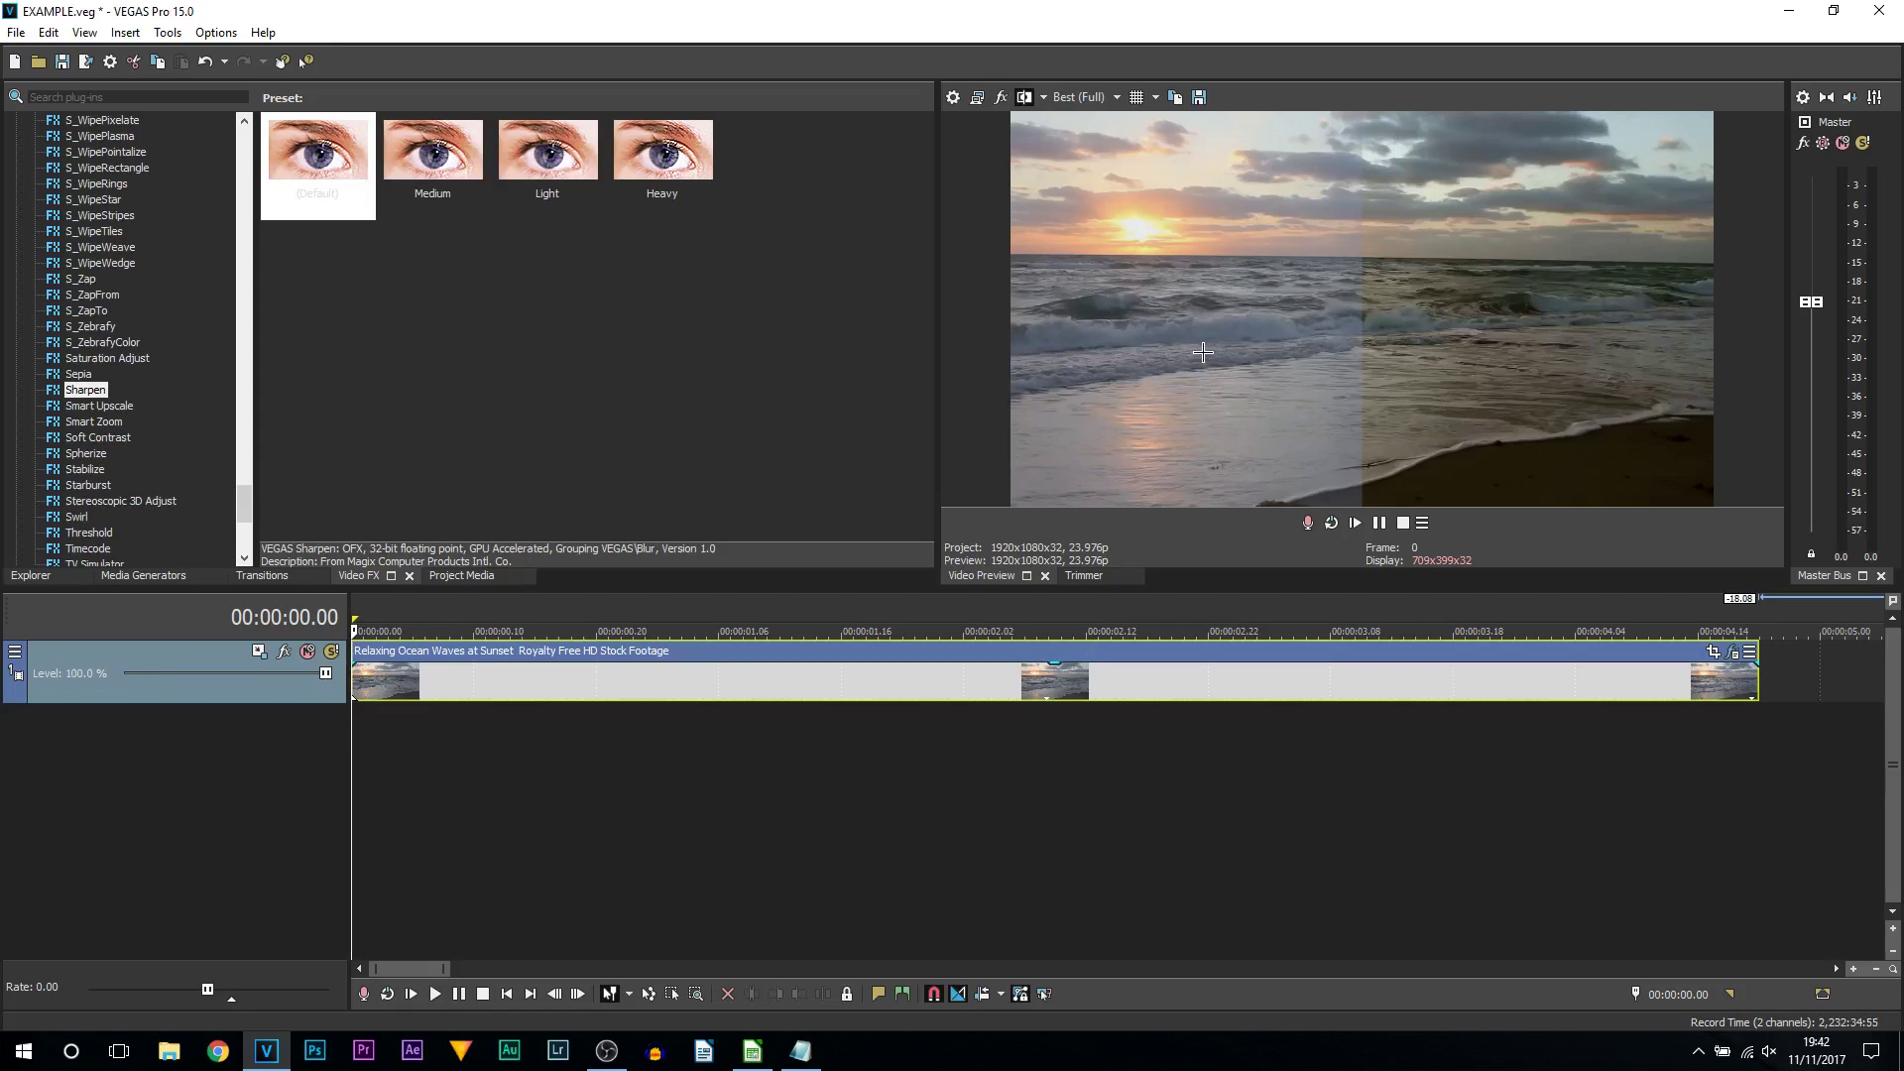
click(1095, 106)
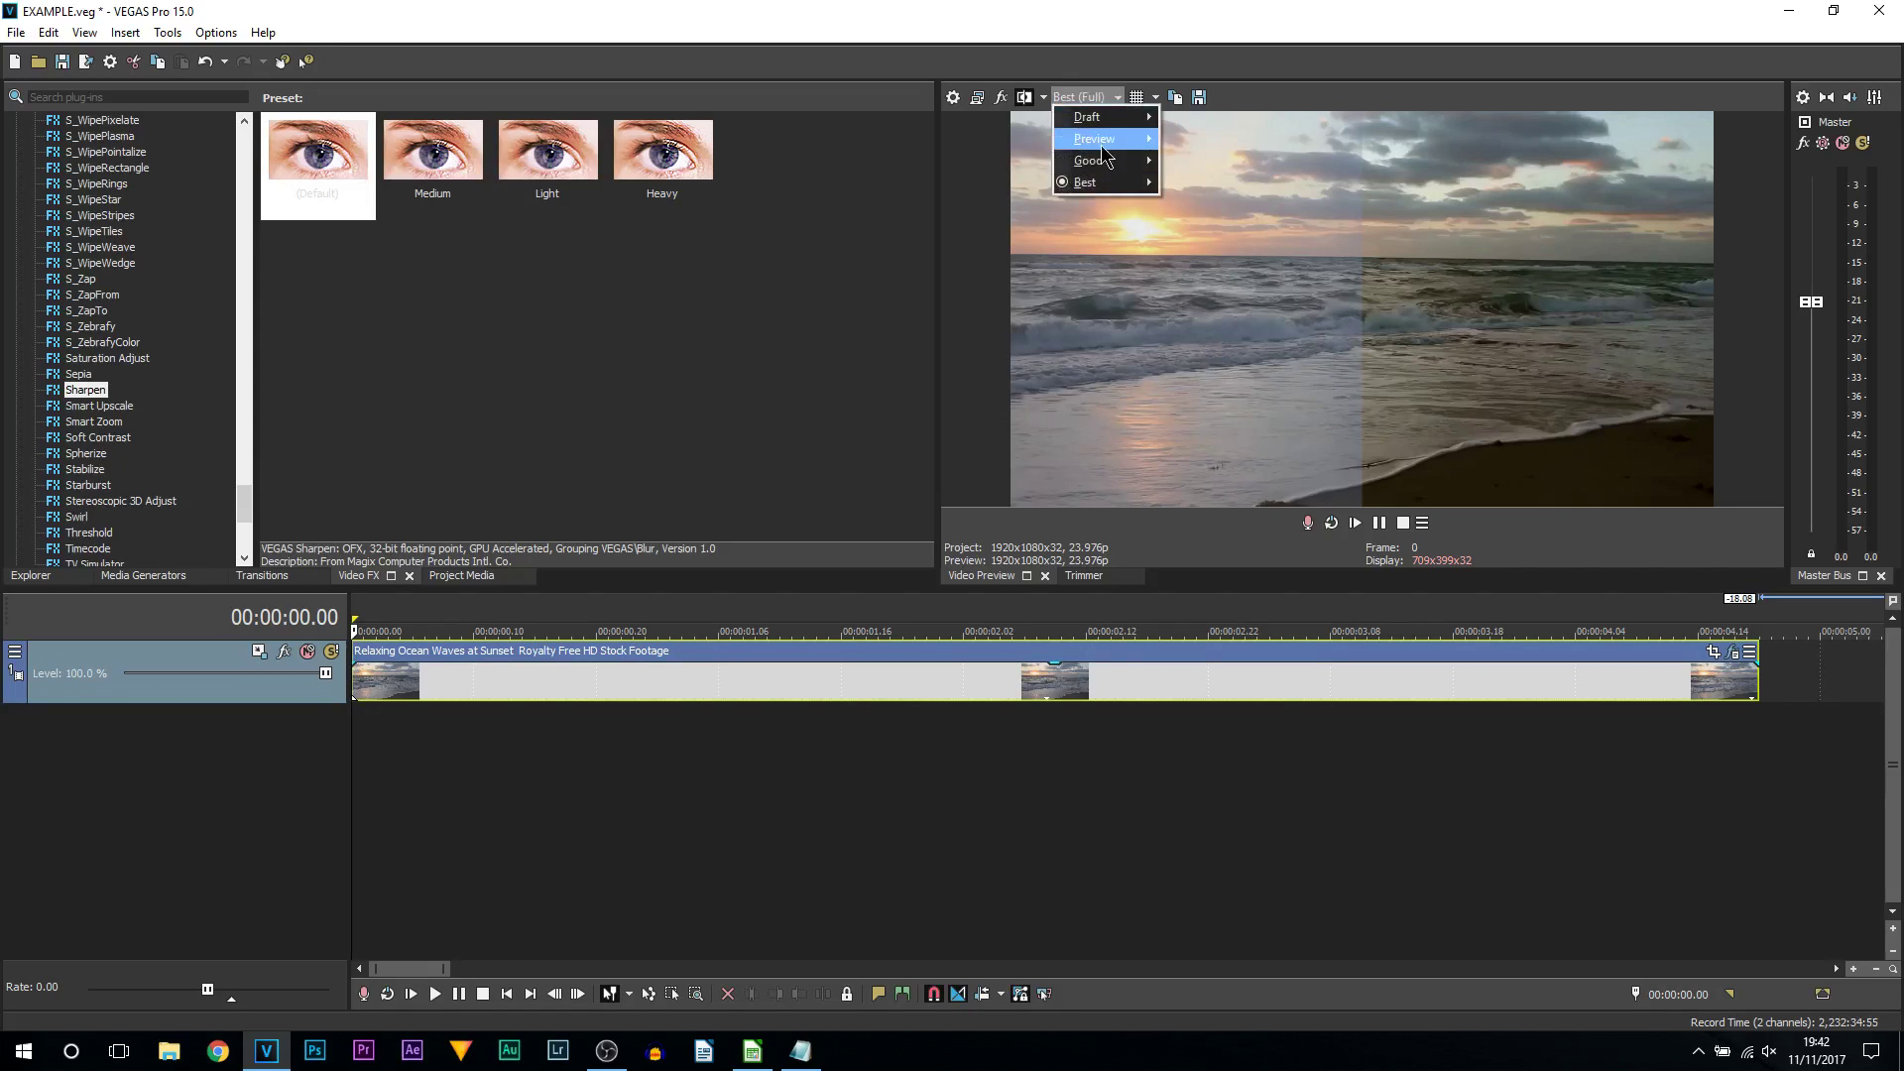
mouse_move(1110, 135)
click(1190, 135)
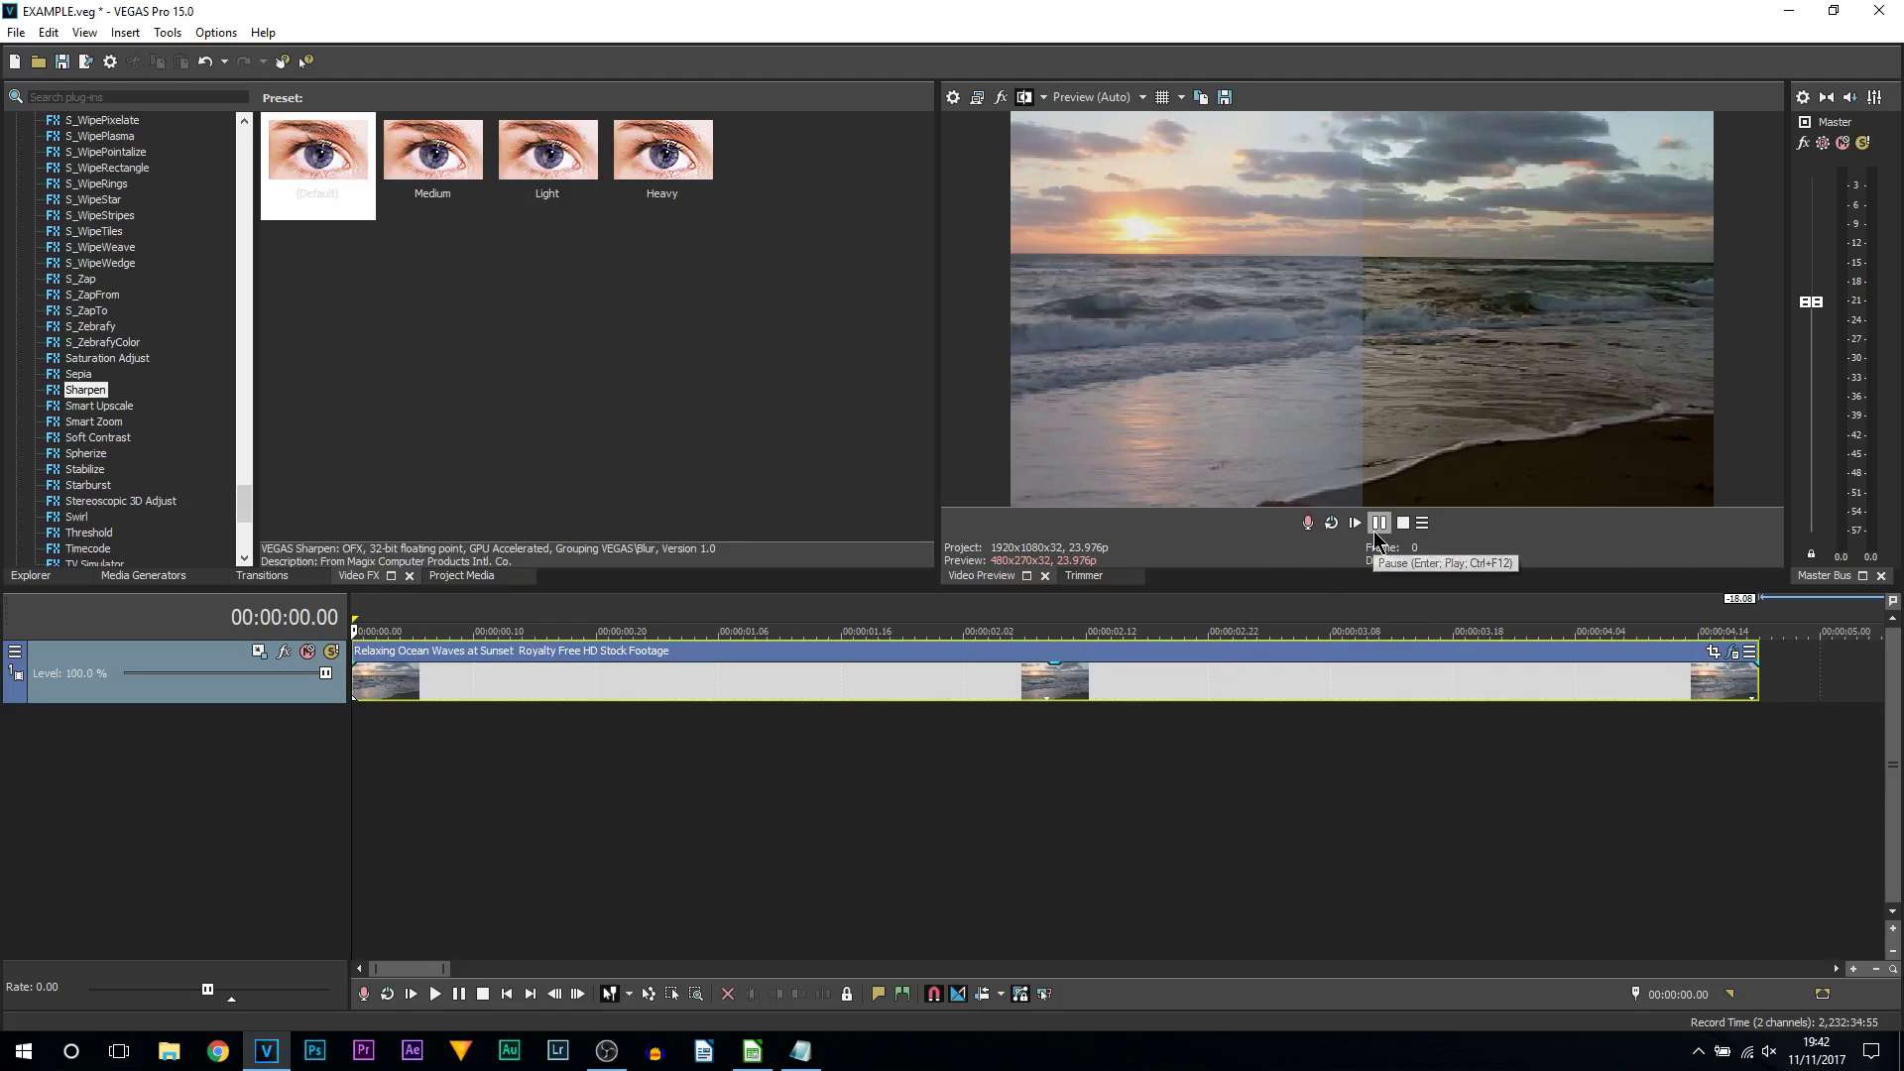
- Play and pause the clip, park the playhead at 00:00:00.13, and open its effects chain
click(1376, 527)
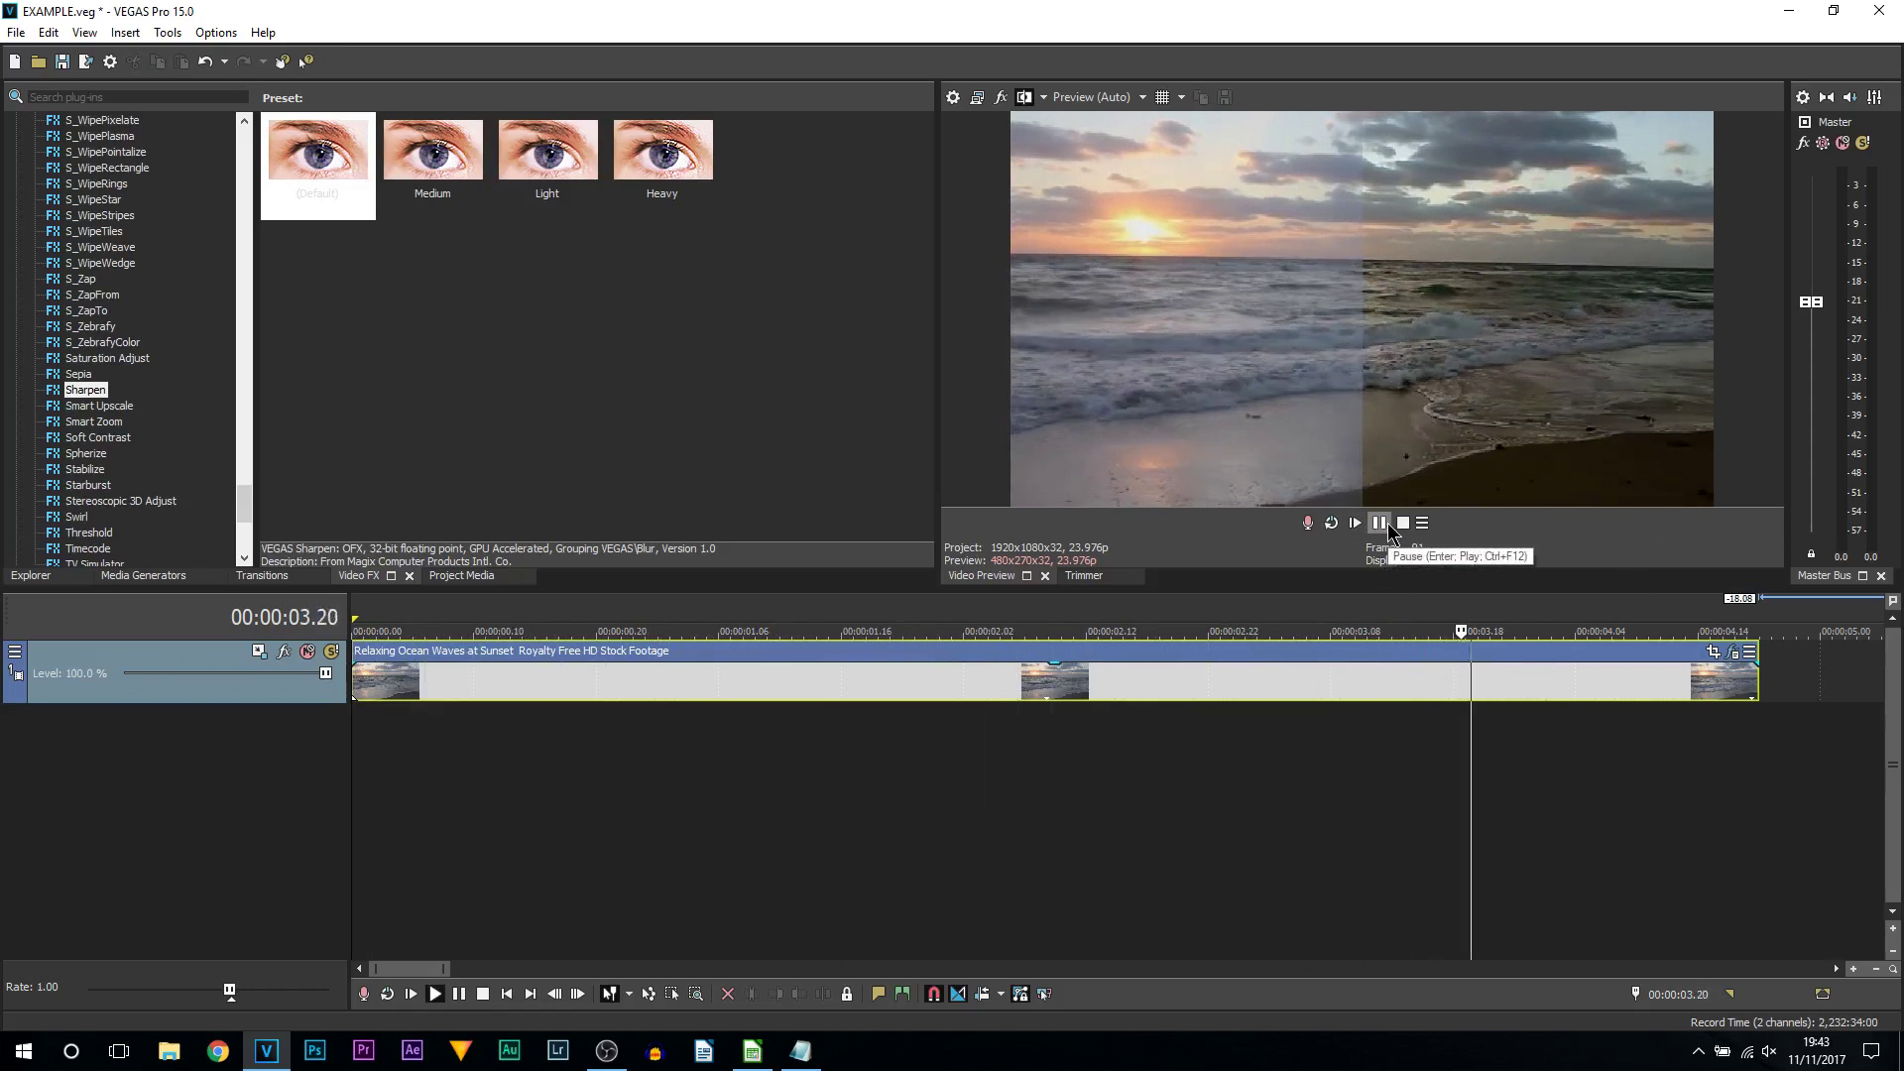
click(1379, 523)
click(511, 792)
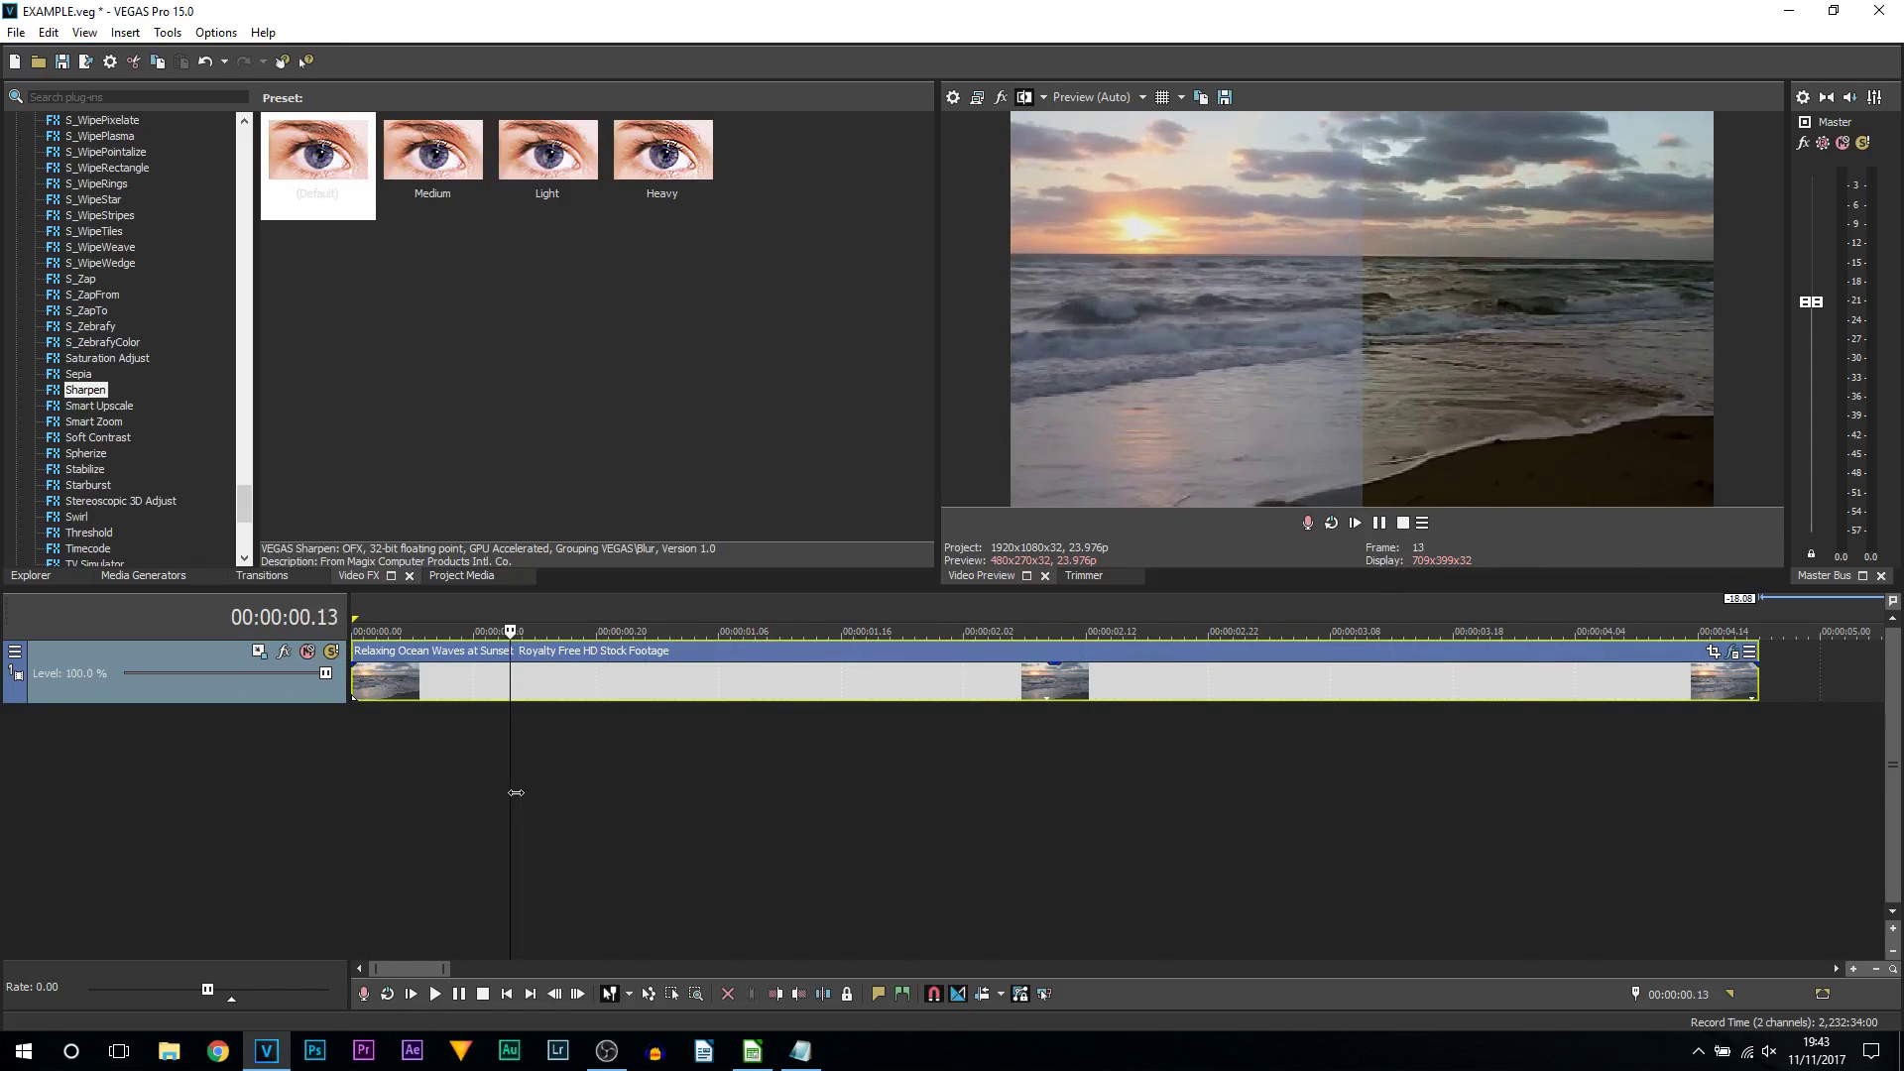
click(1733, 652)
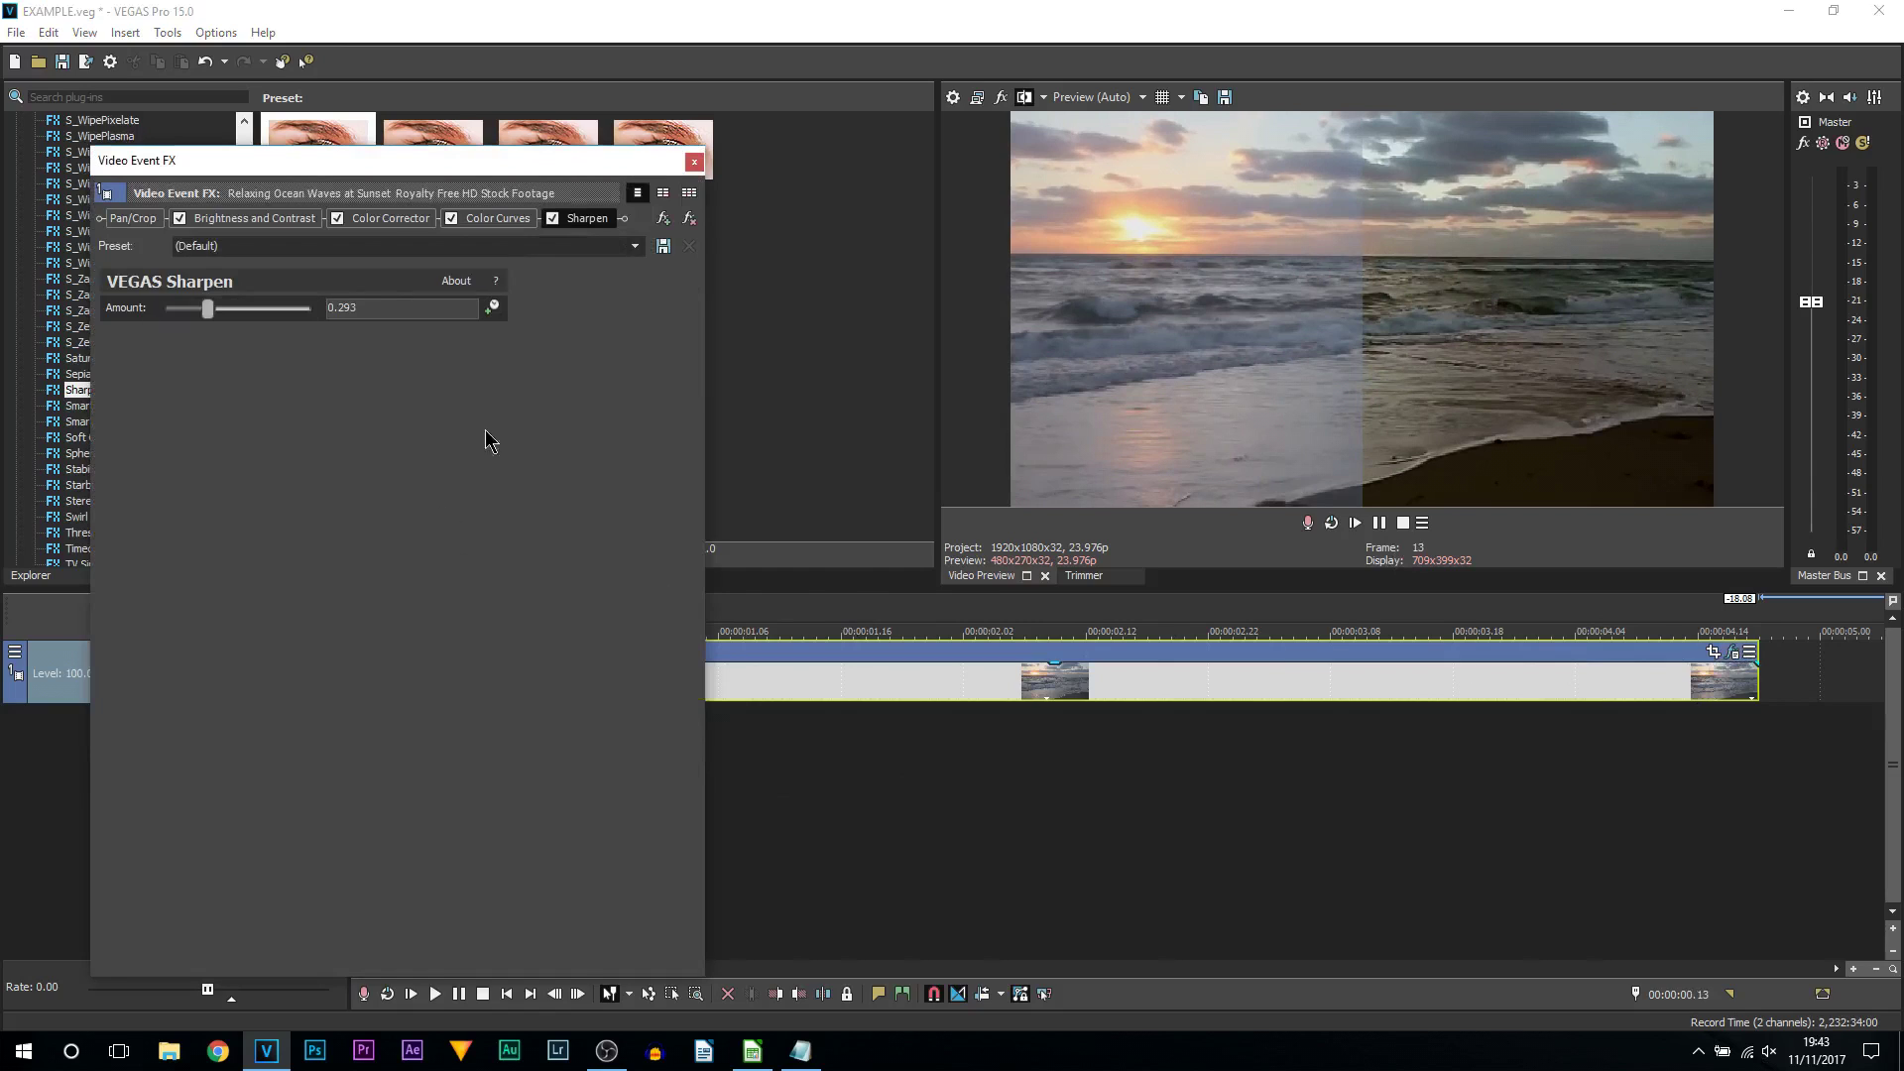
- Review the Brightness and Contrast, Color Corrector, Color Curves and Sharpen settings, ending on Brightness and Contrast
click(238, 218)
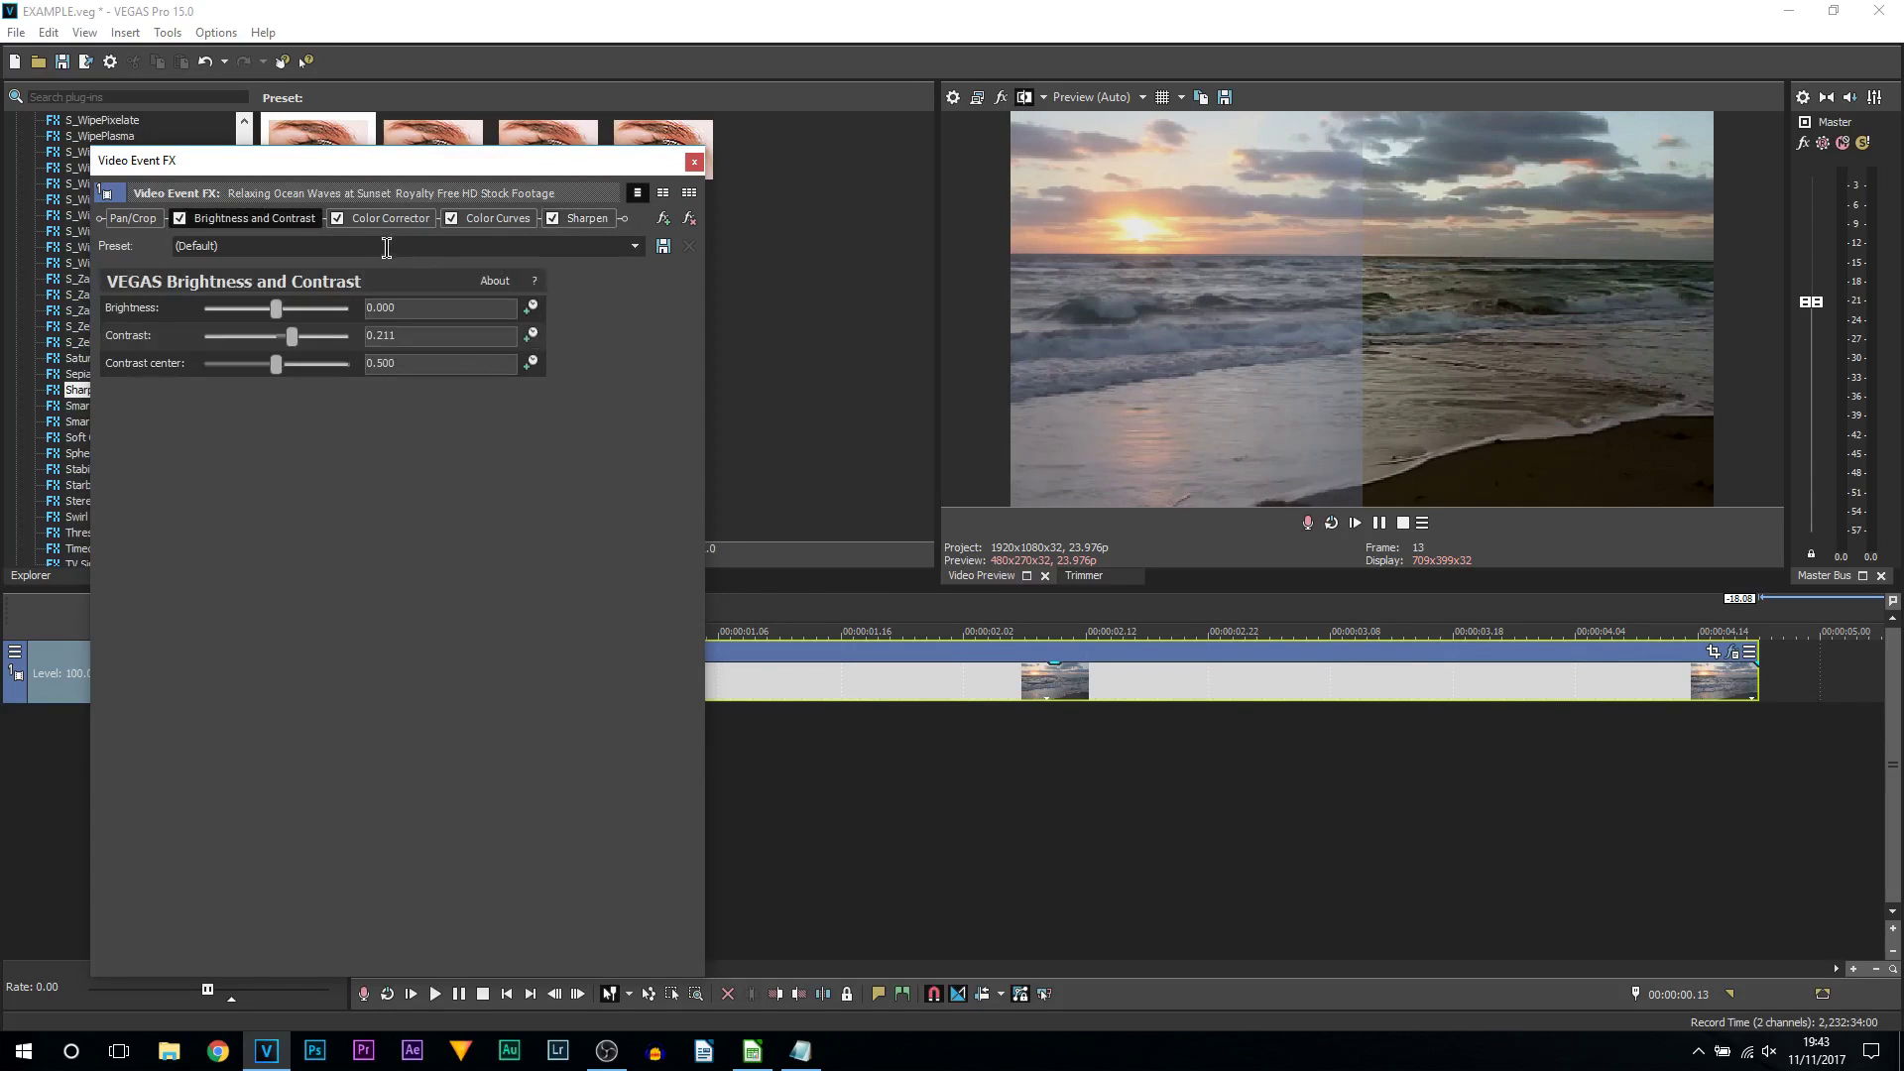
click(390, 218)
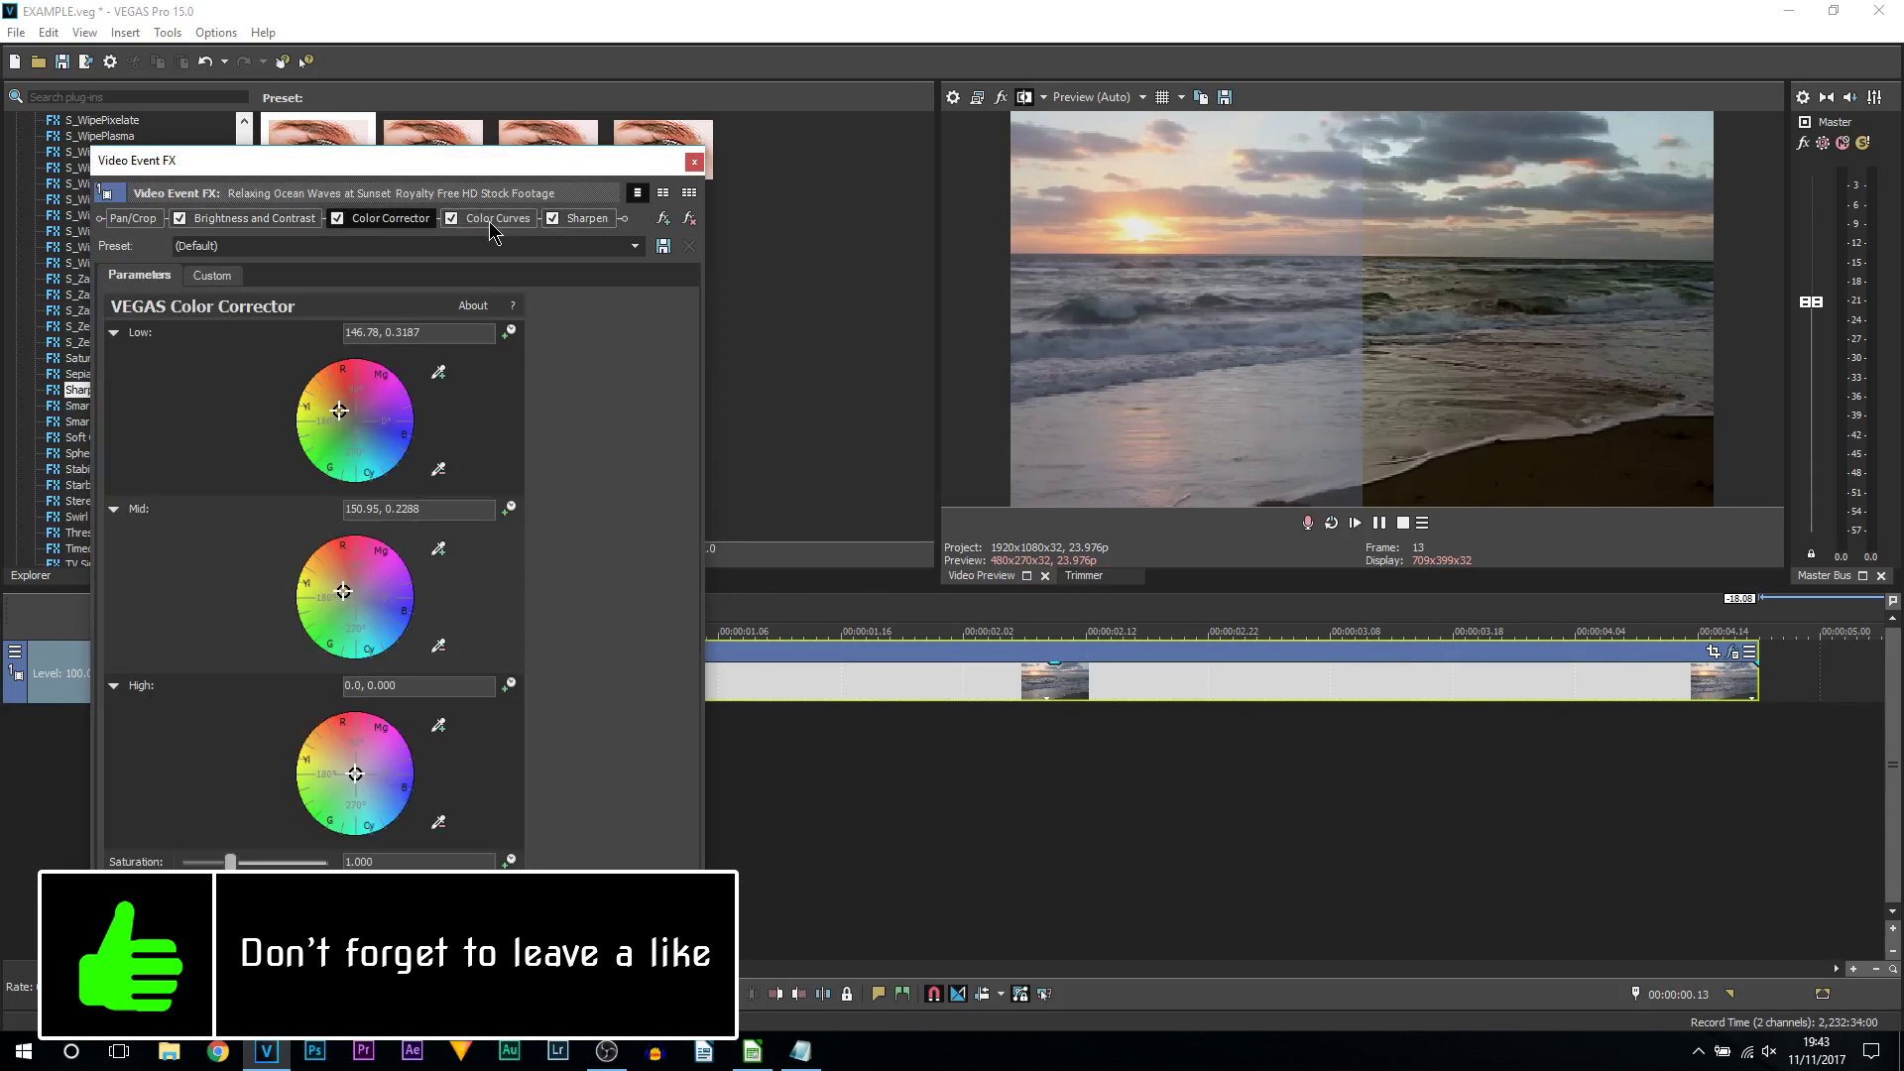
click(490, 224)
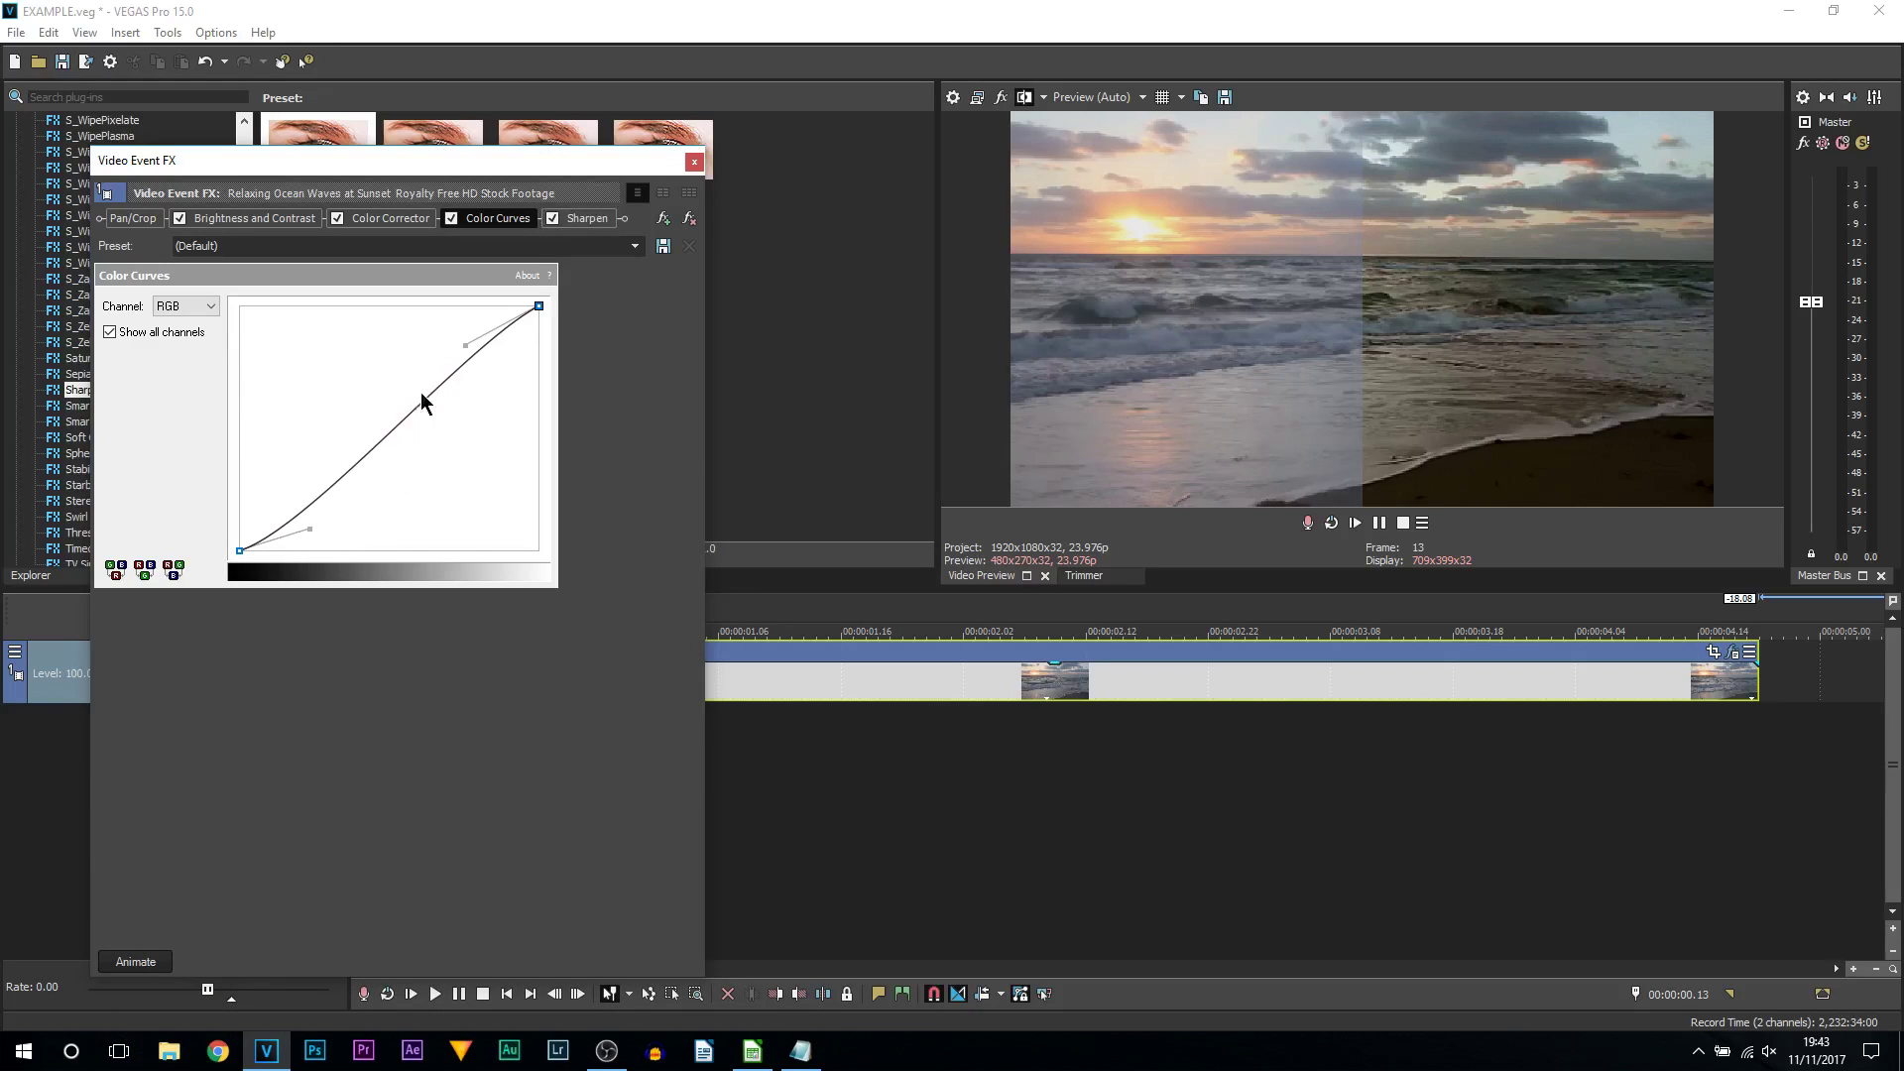
click(585, 219)
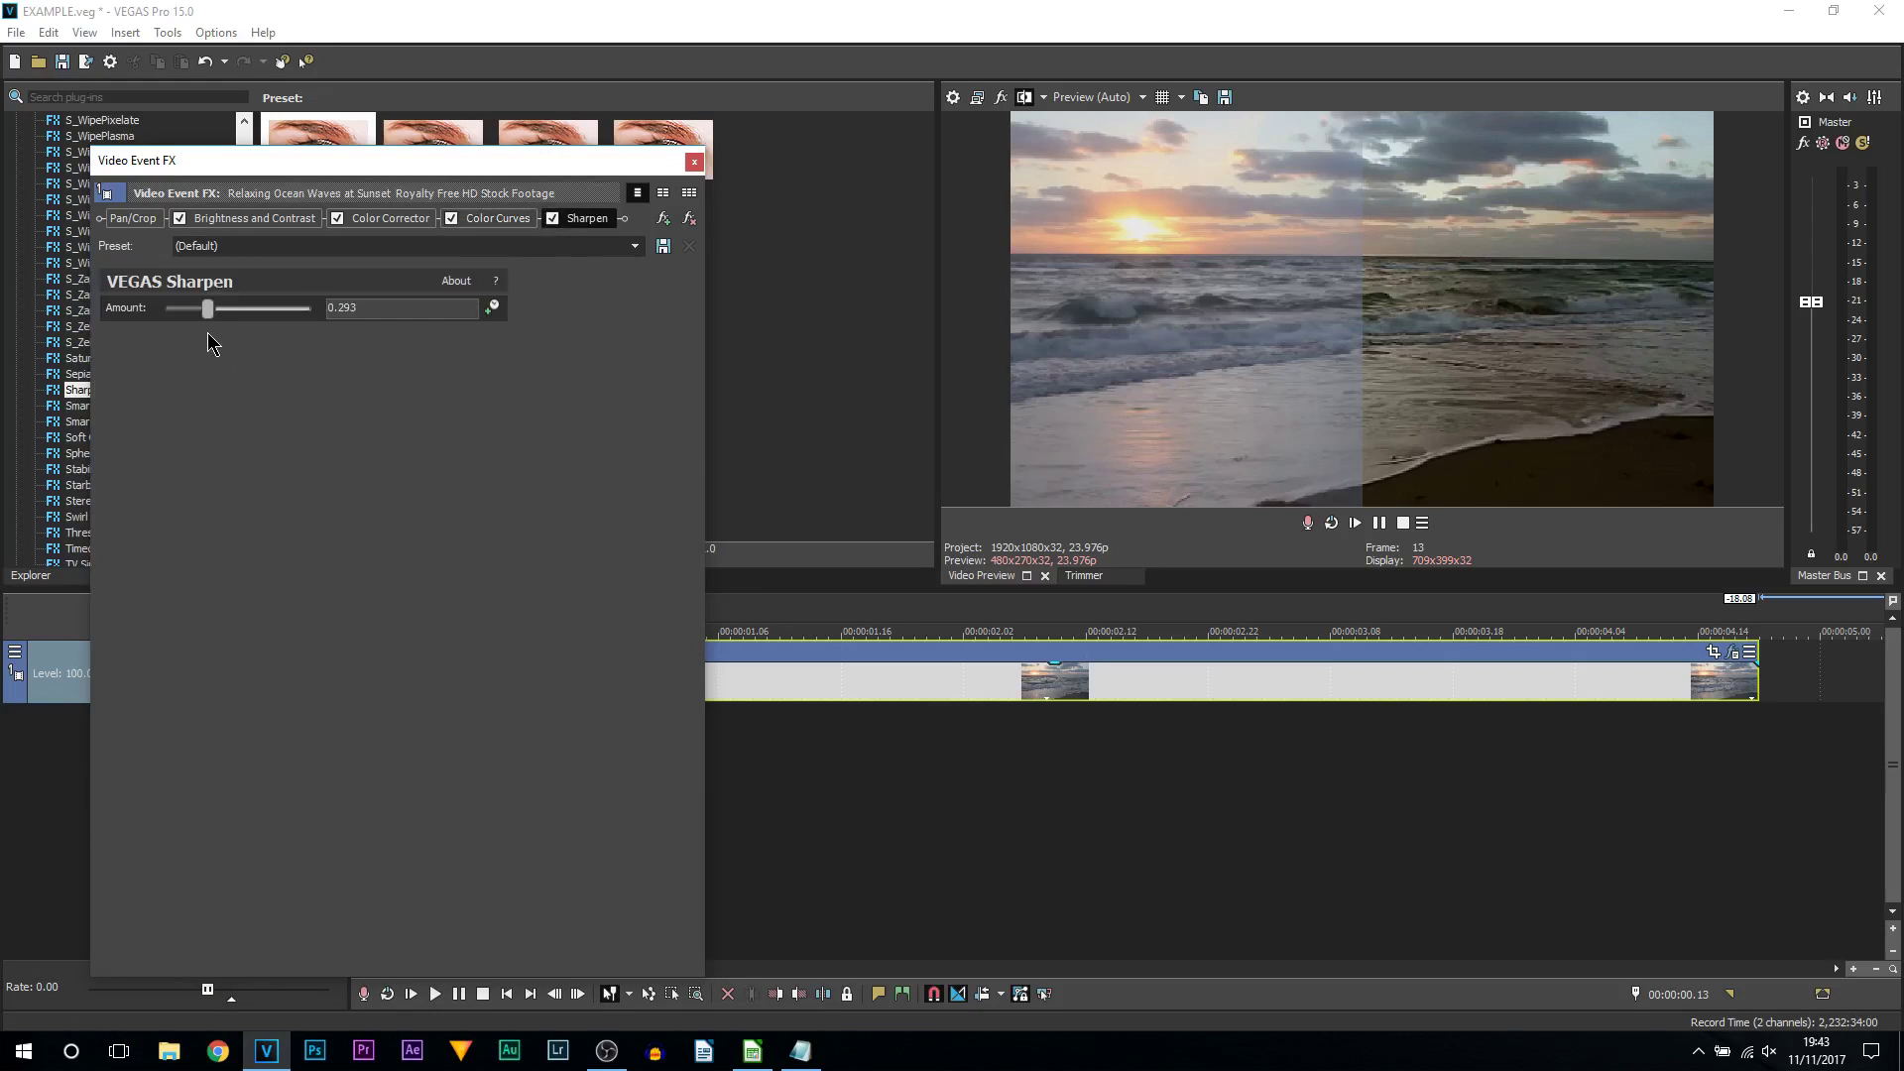
click(388, 220)
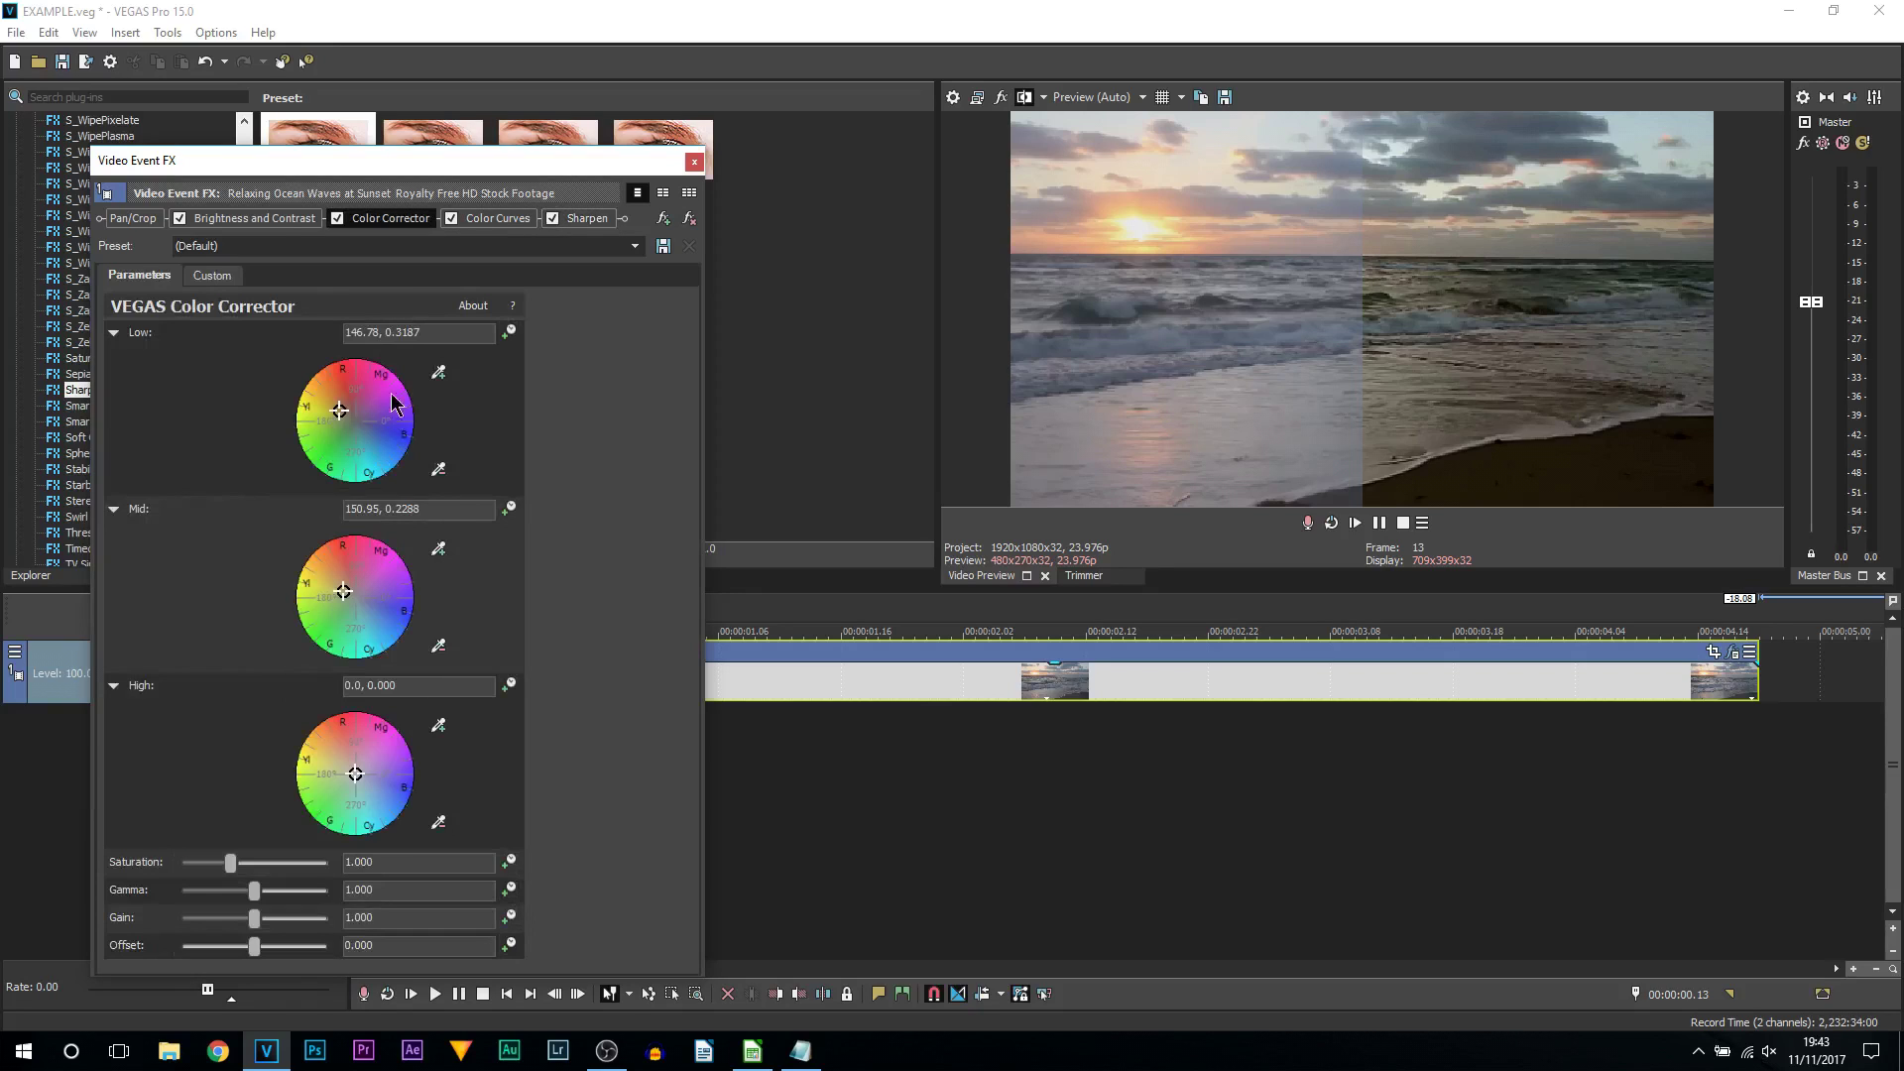
click(247, 218)
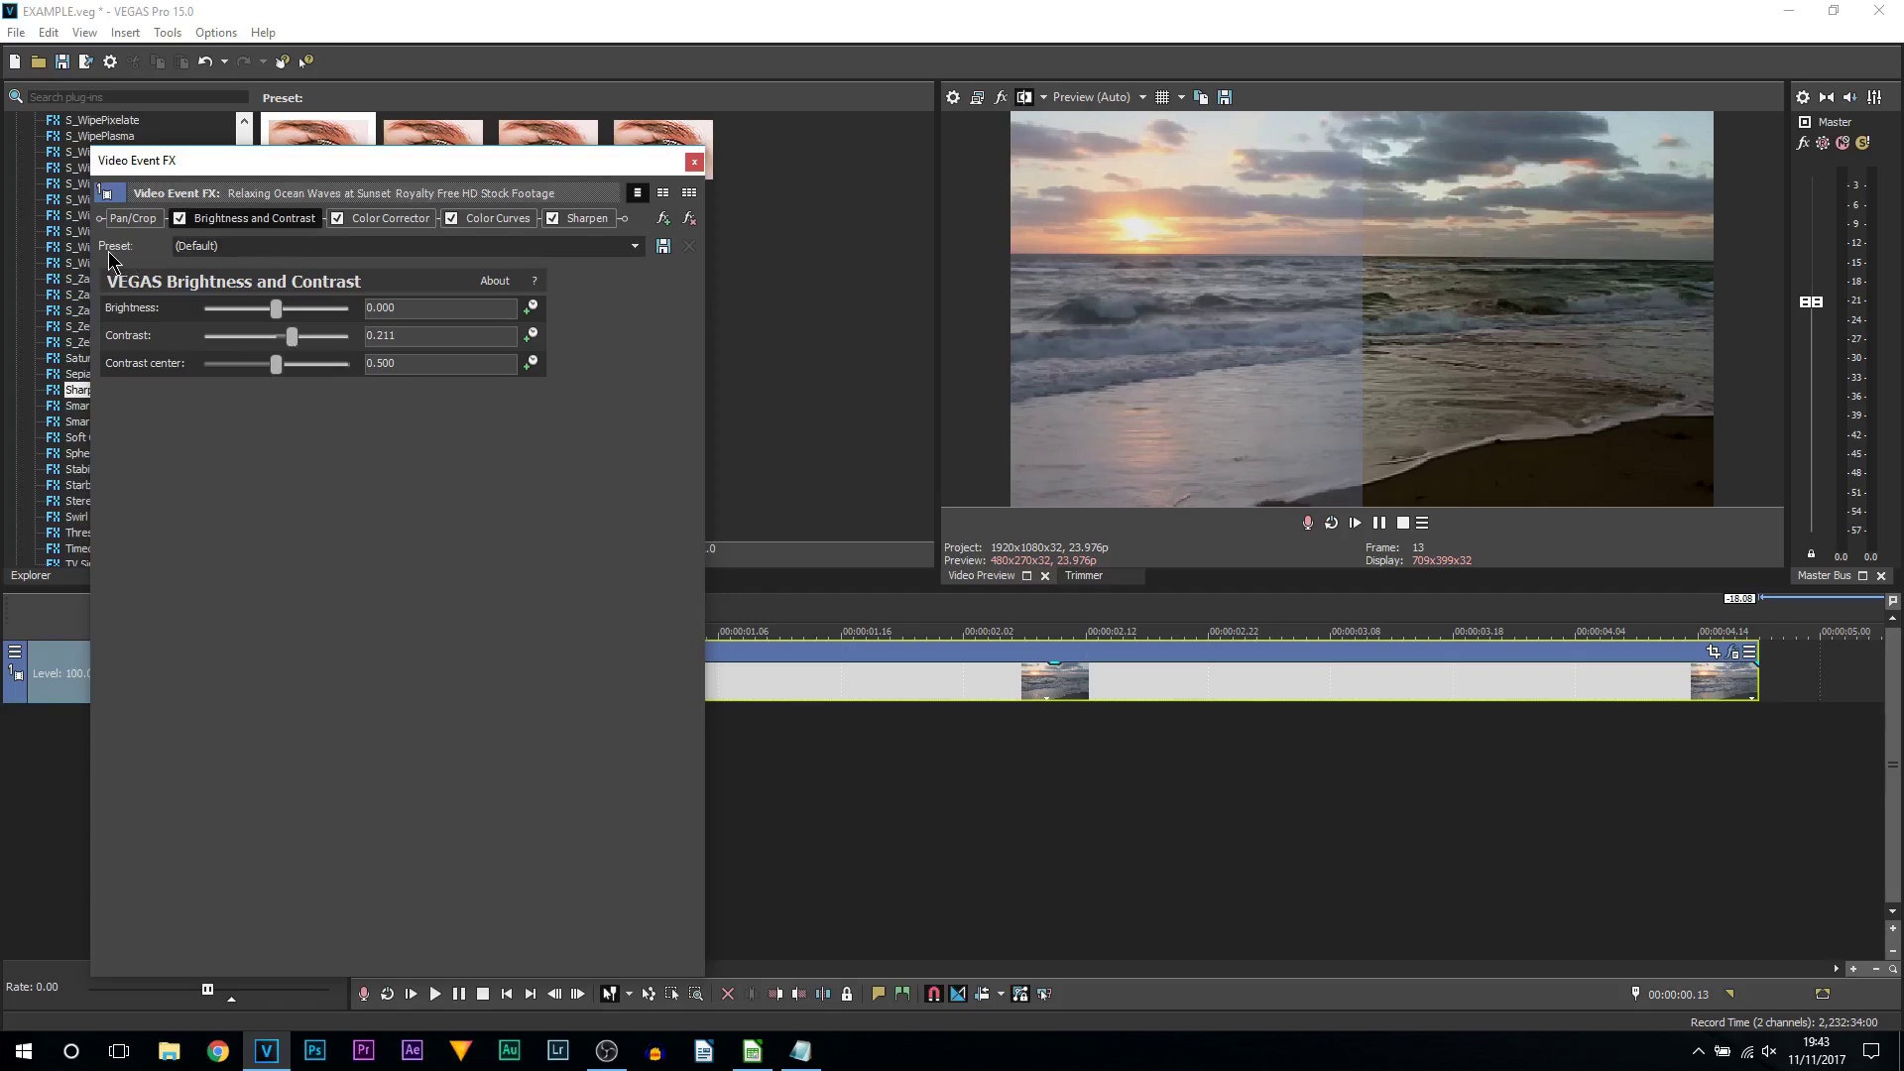
- Save the Brightness and Contrast settings as preset 'facecam' and show it in Video FX
click(231, 245)
text(facemam)
click(664, 248)
key(Escape)
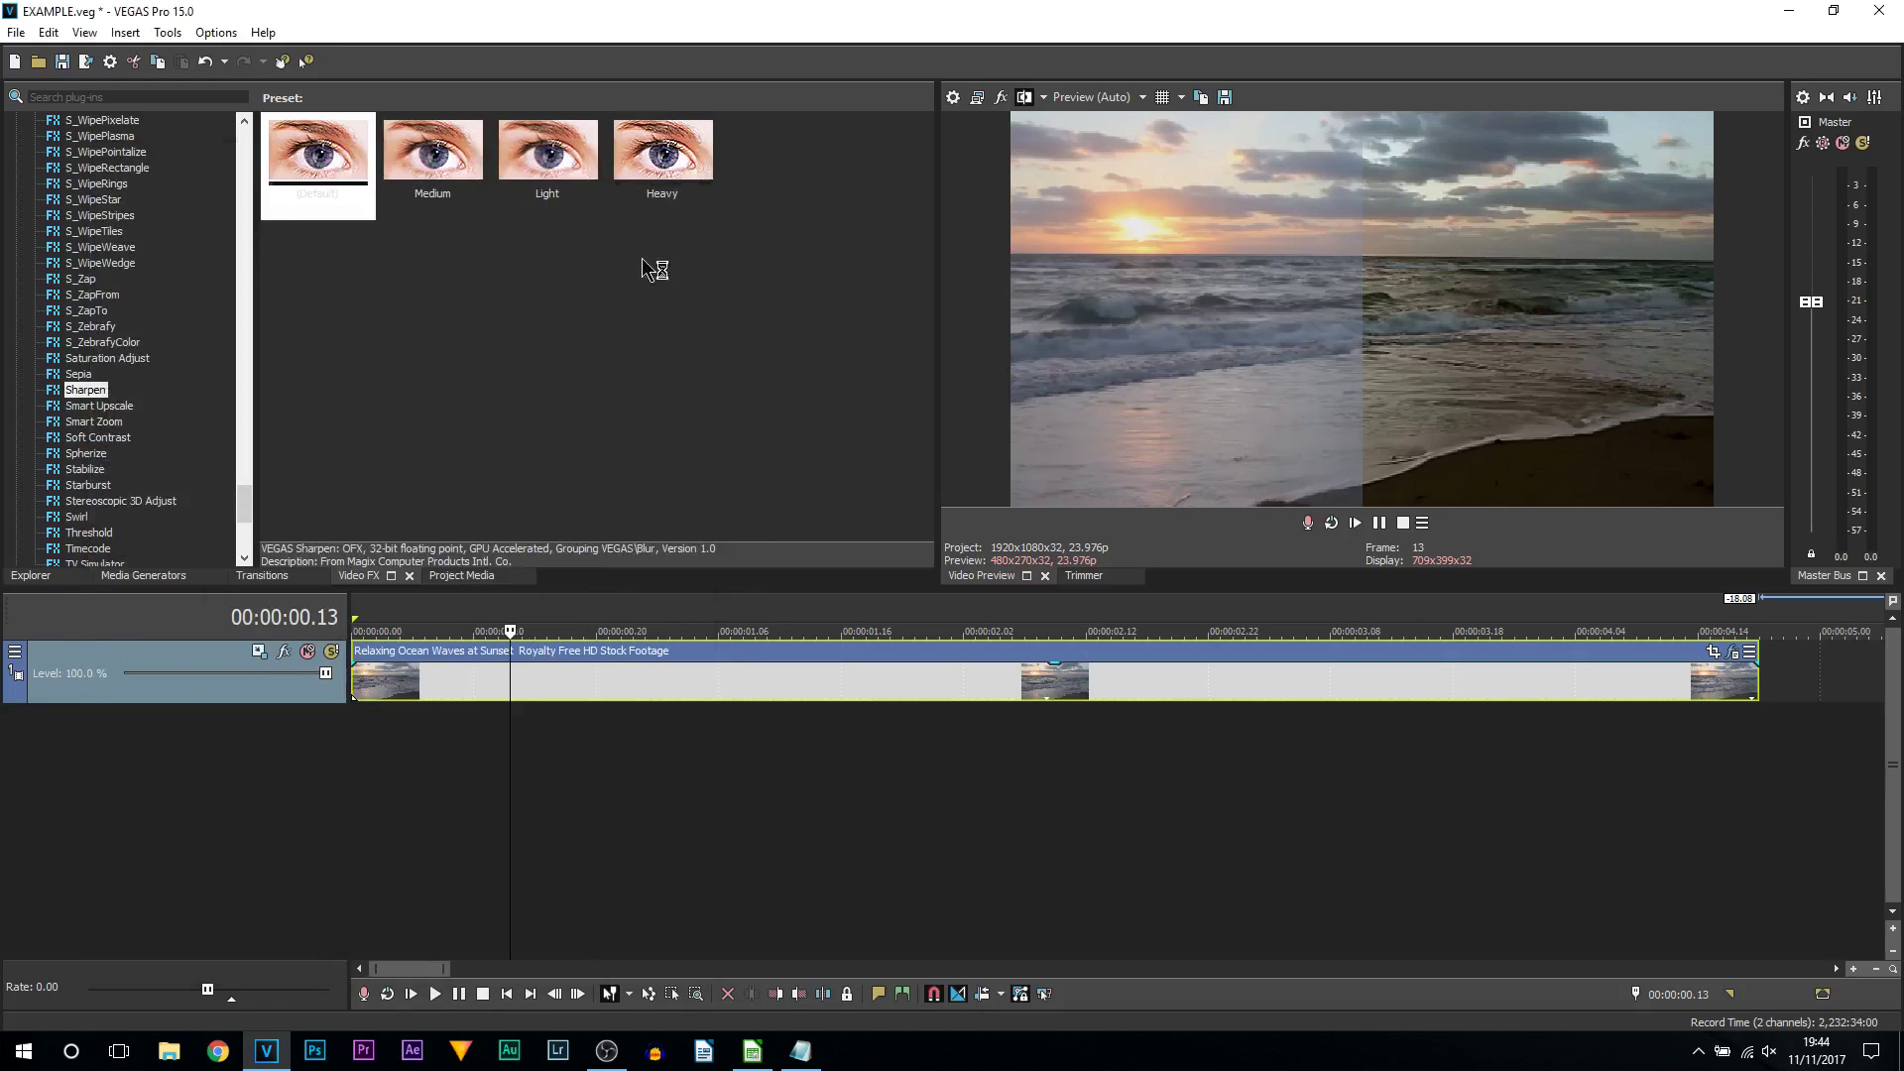
drag(258, 499, 245, 149)
- Apply the facecam preset to the beach clip, then remove the duplicated effect from the chain
click(147, 200)
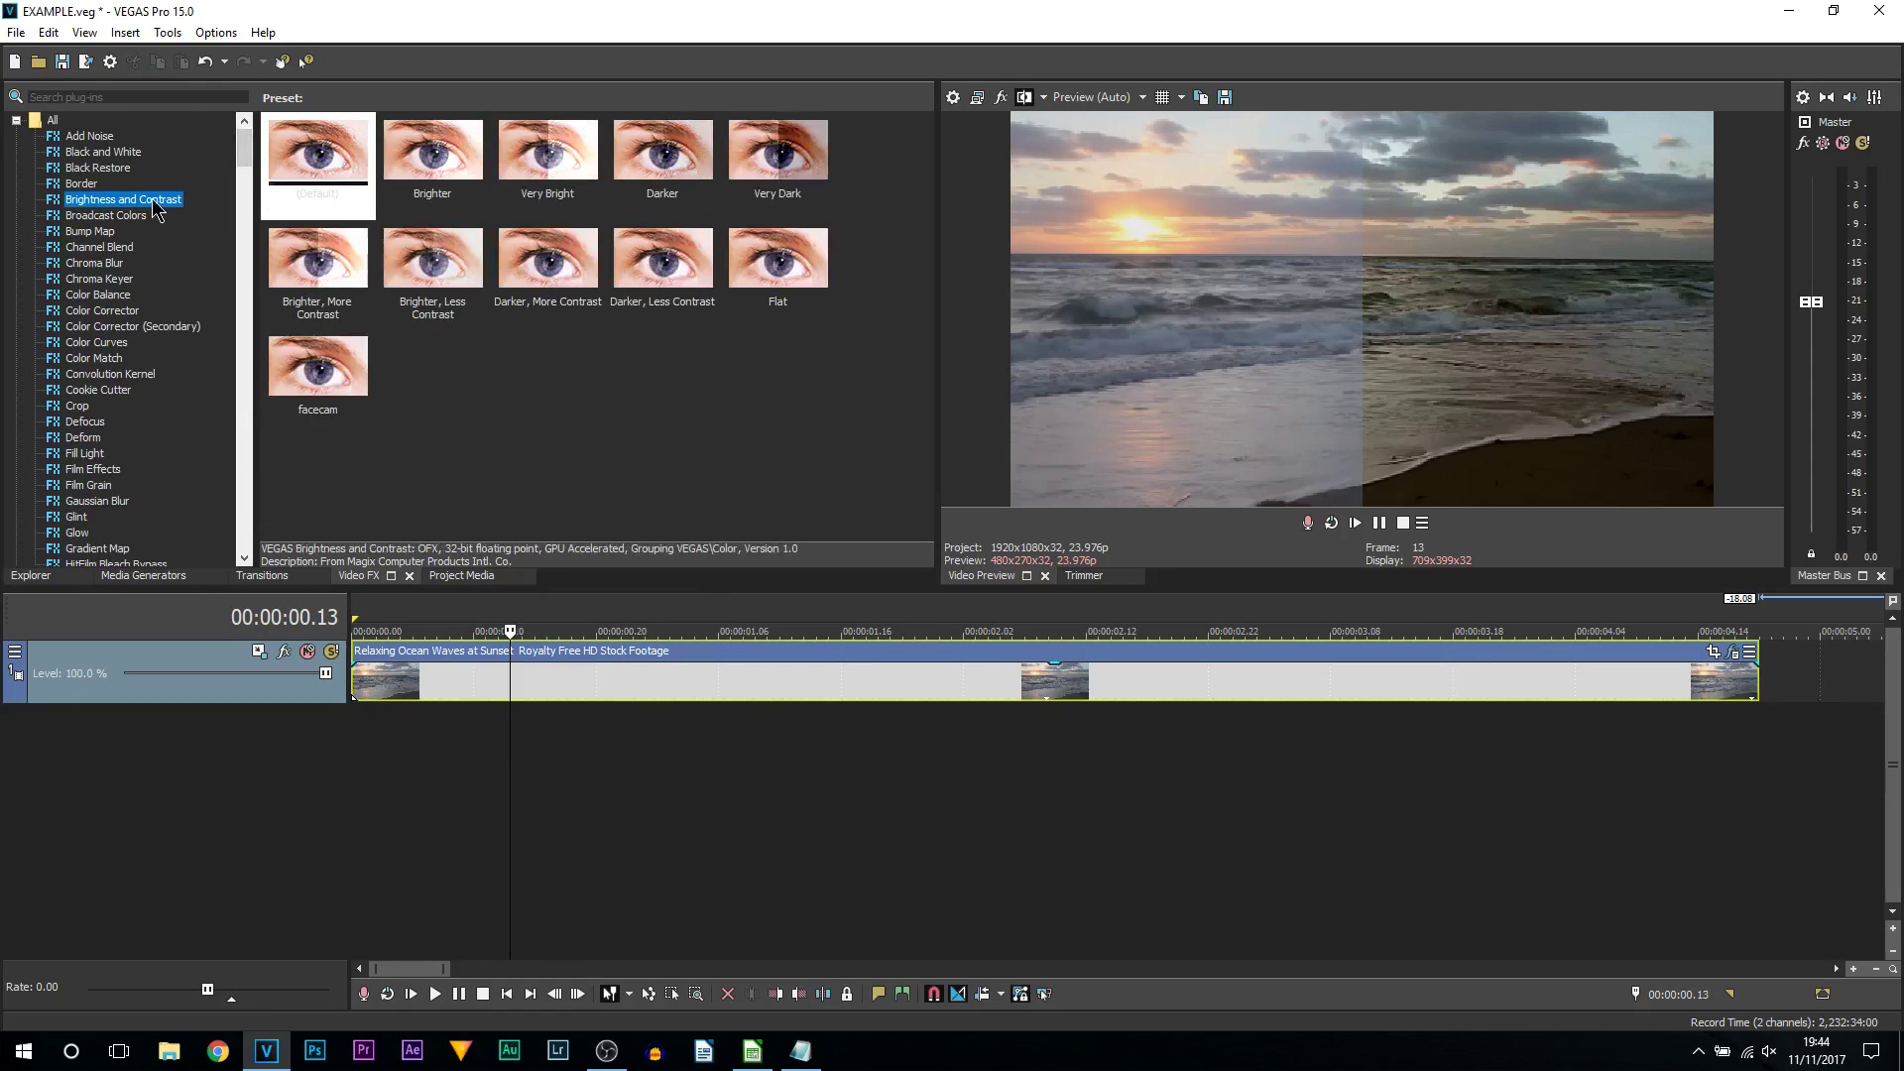
click(318, 382)
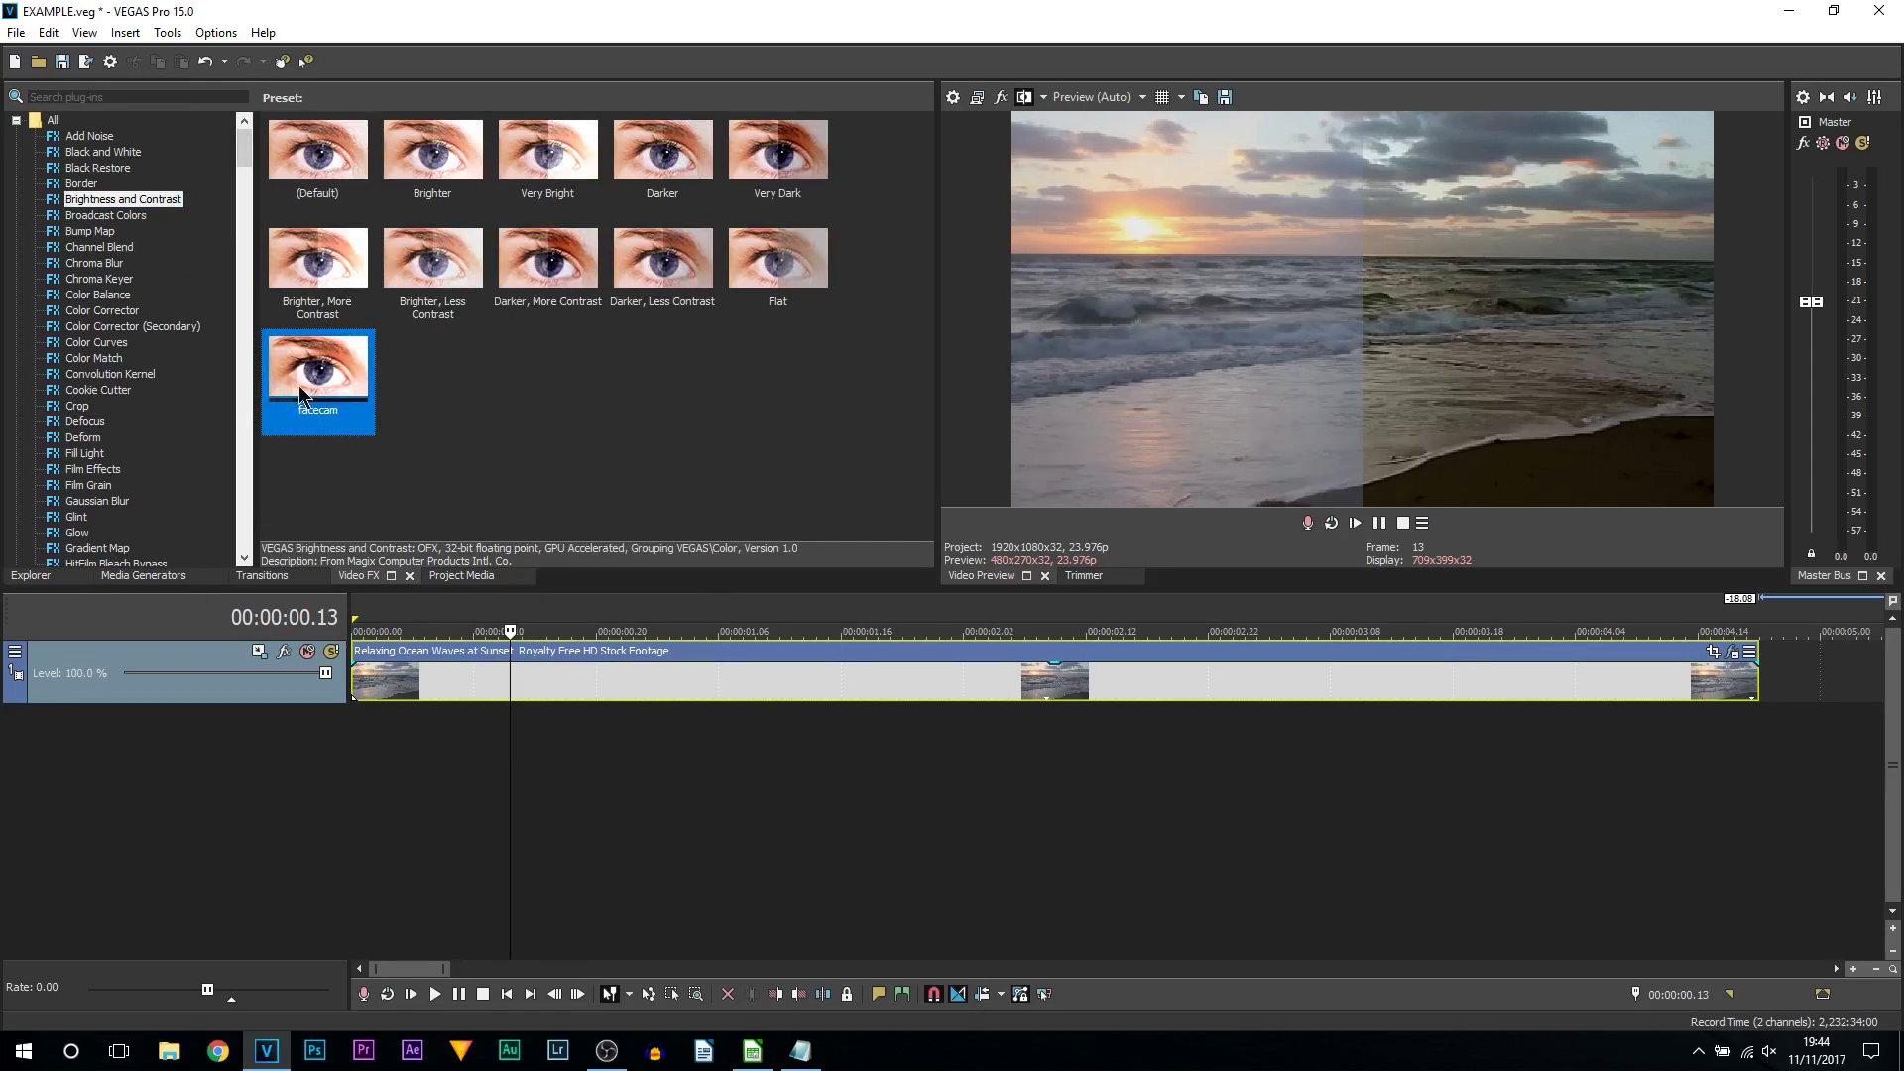
drag(319, 382, 442, 693)
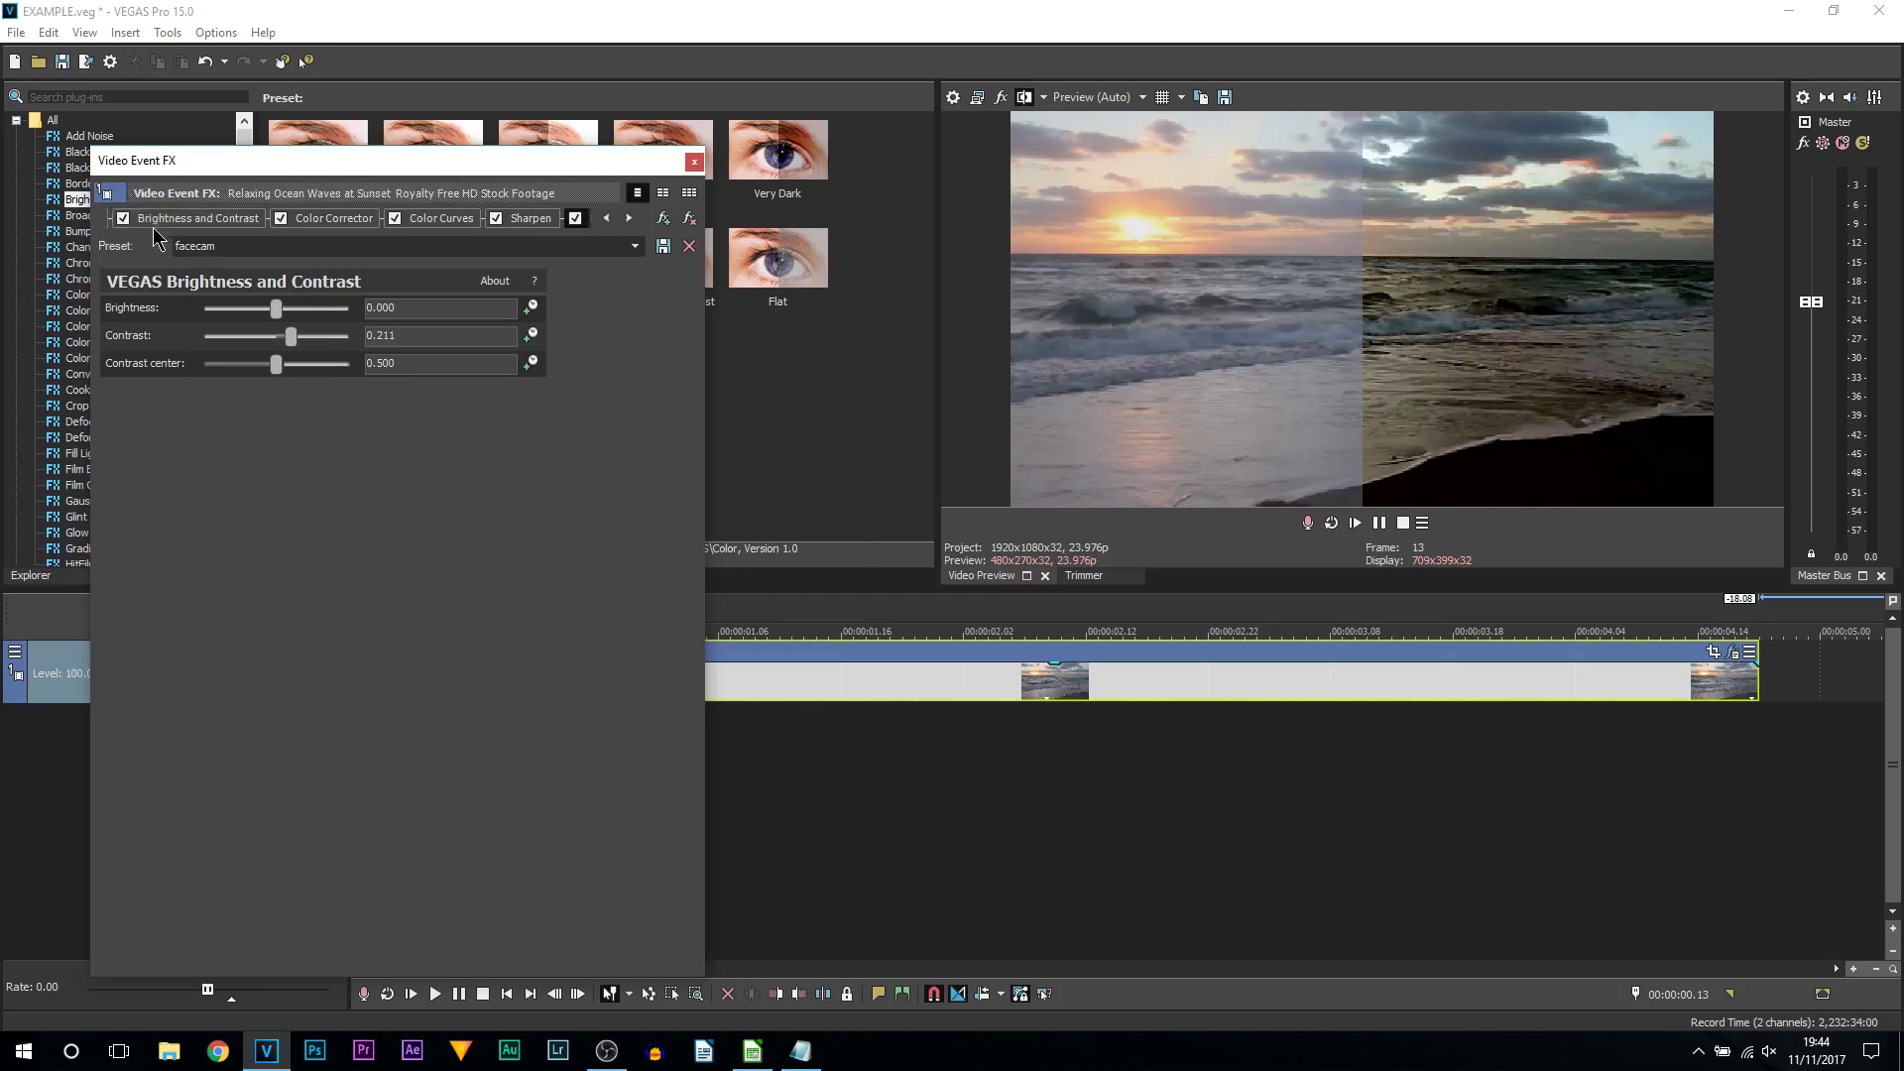
click(690, 218)
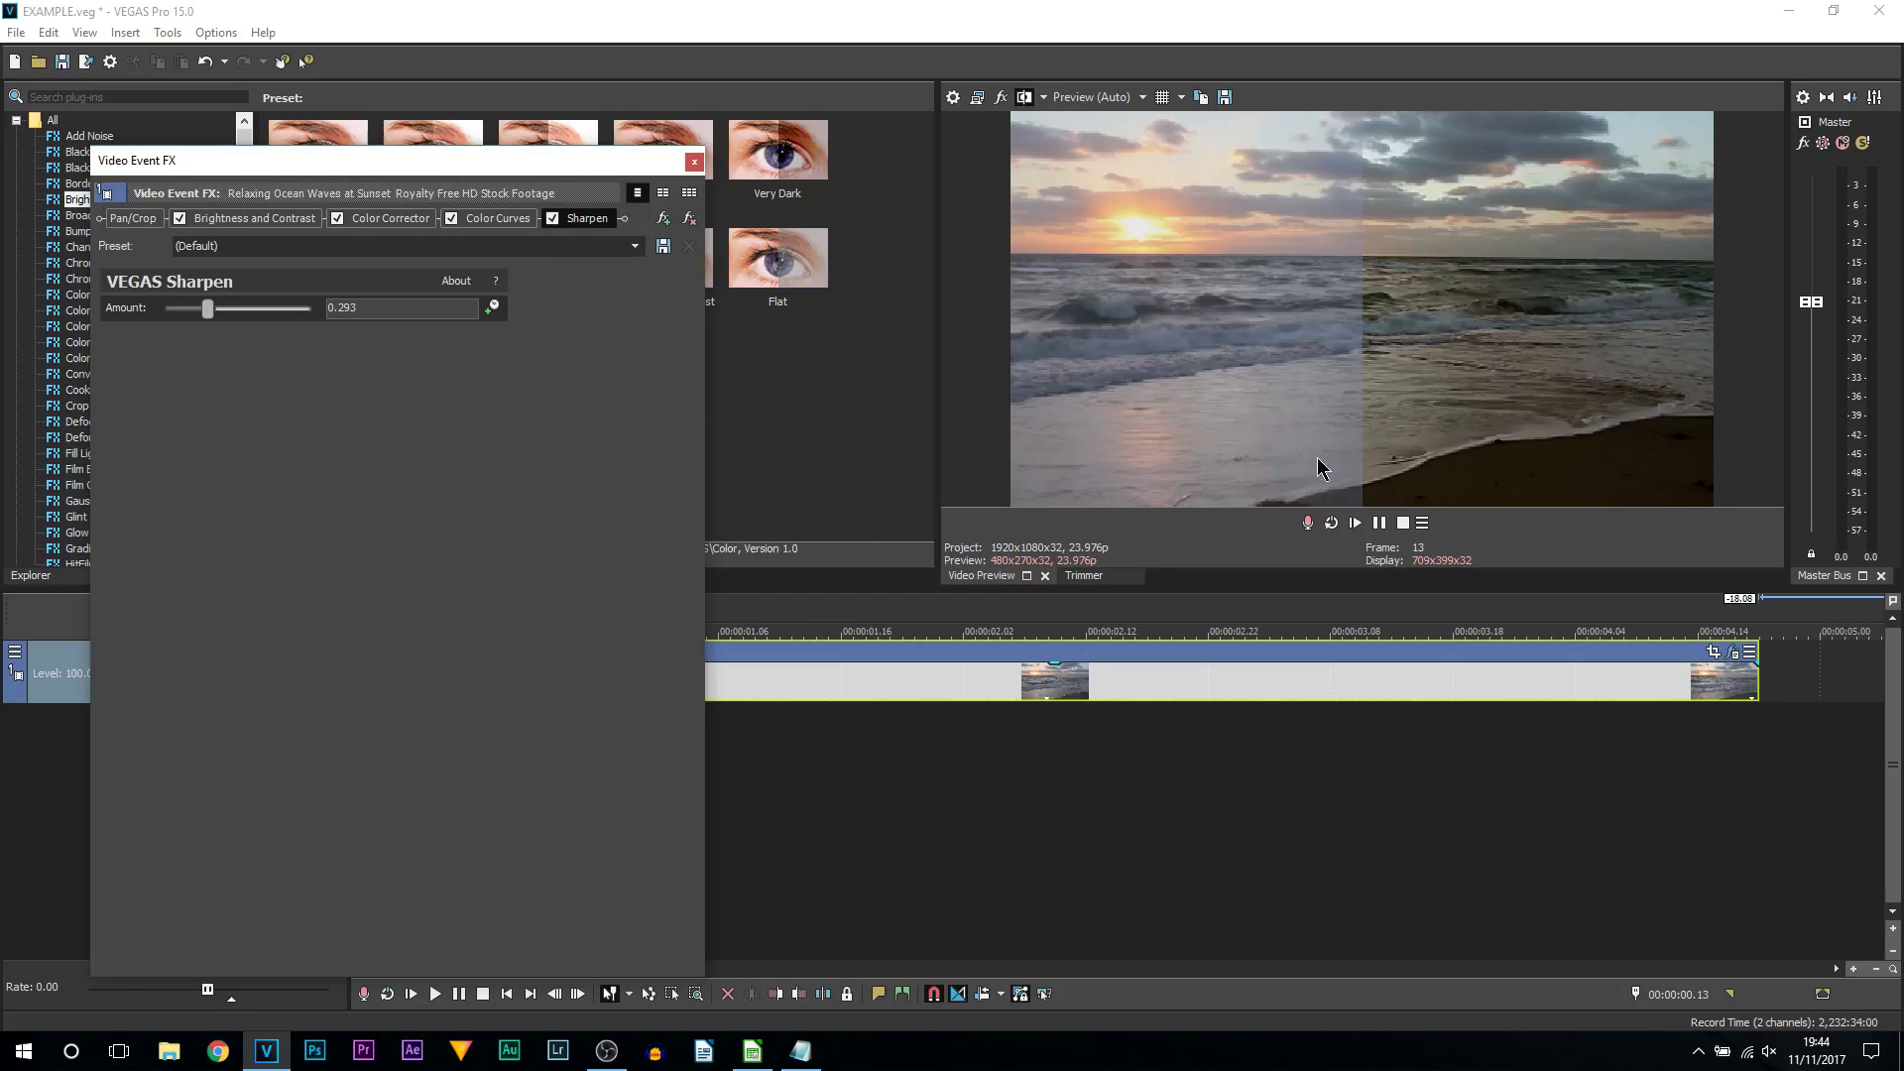
- Set the preview quality to Best (Full)
click(1091, 97)
mouse_move(1113, 193)
click(1202, 191)
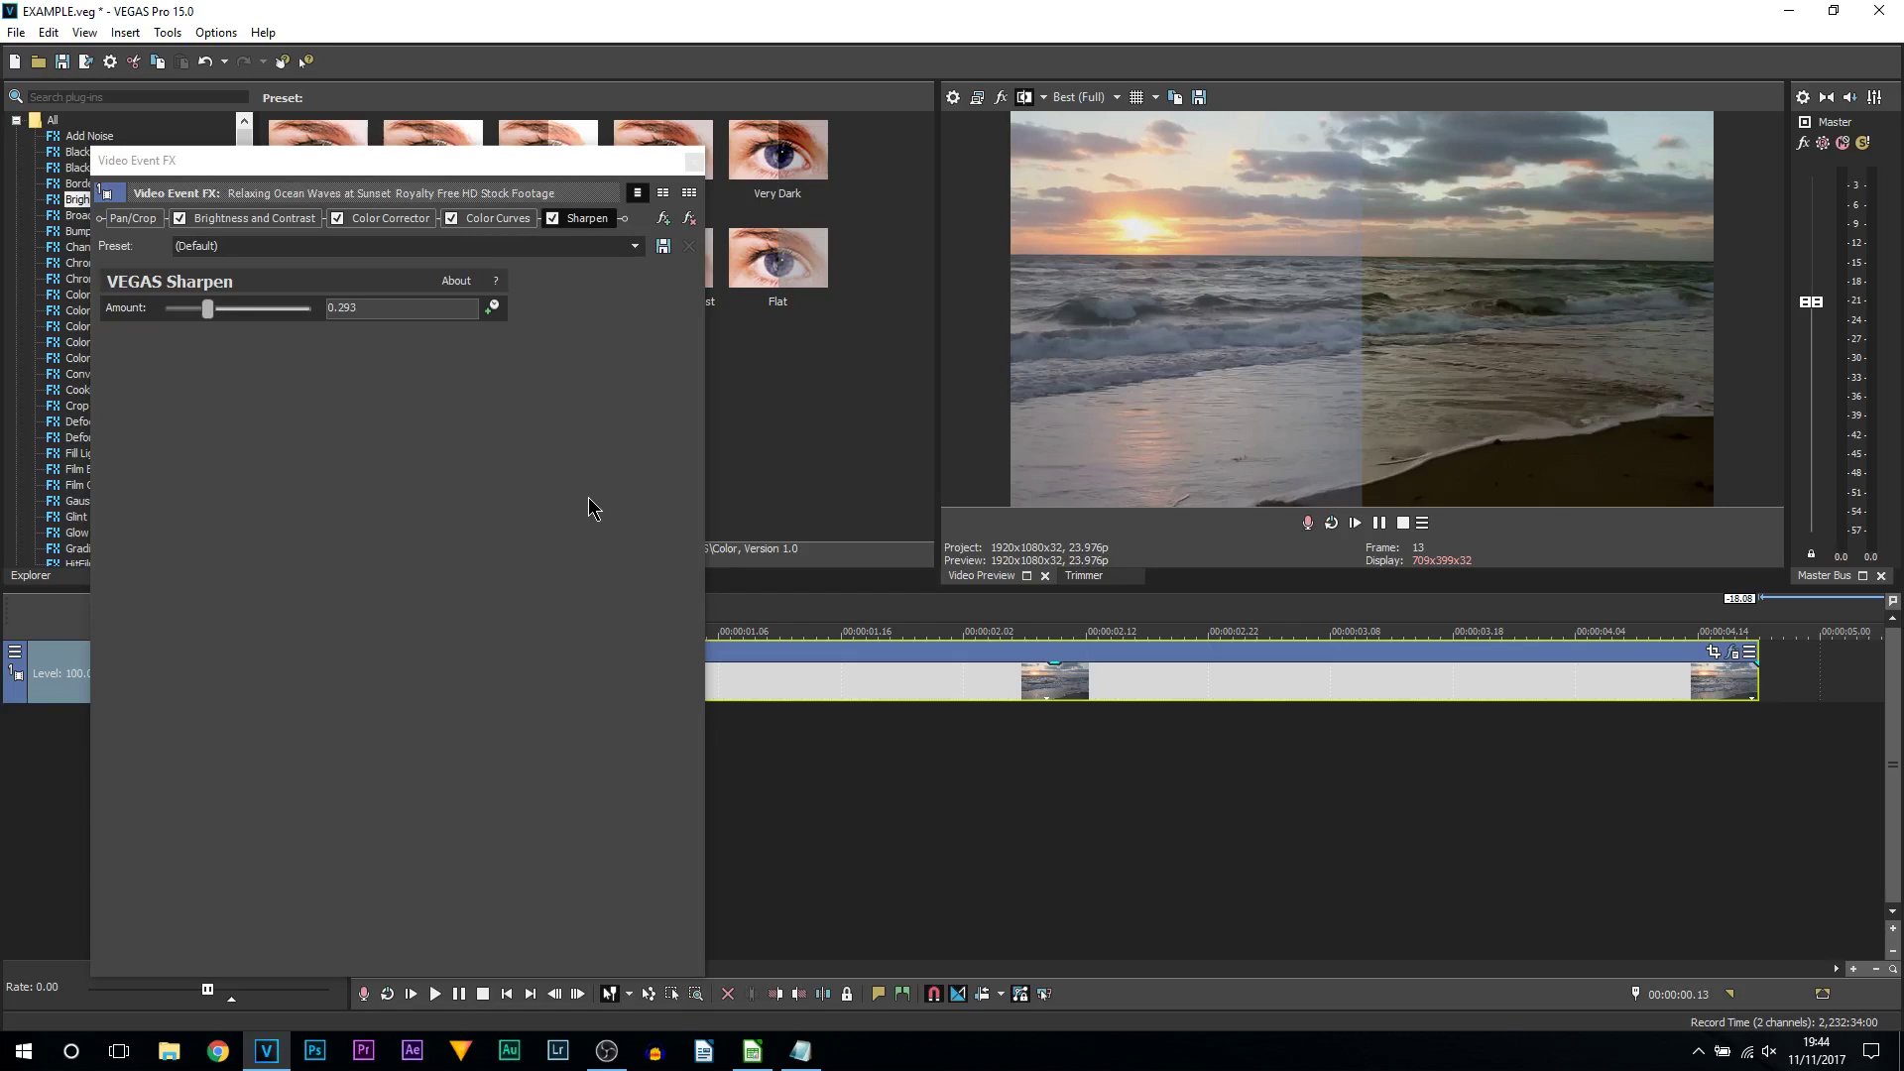
- Review Brightness and Contrast, Sharpen and Color Curves, ending on the Color Corrector settings
click(297, 224)
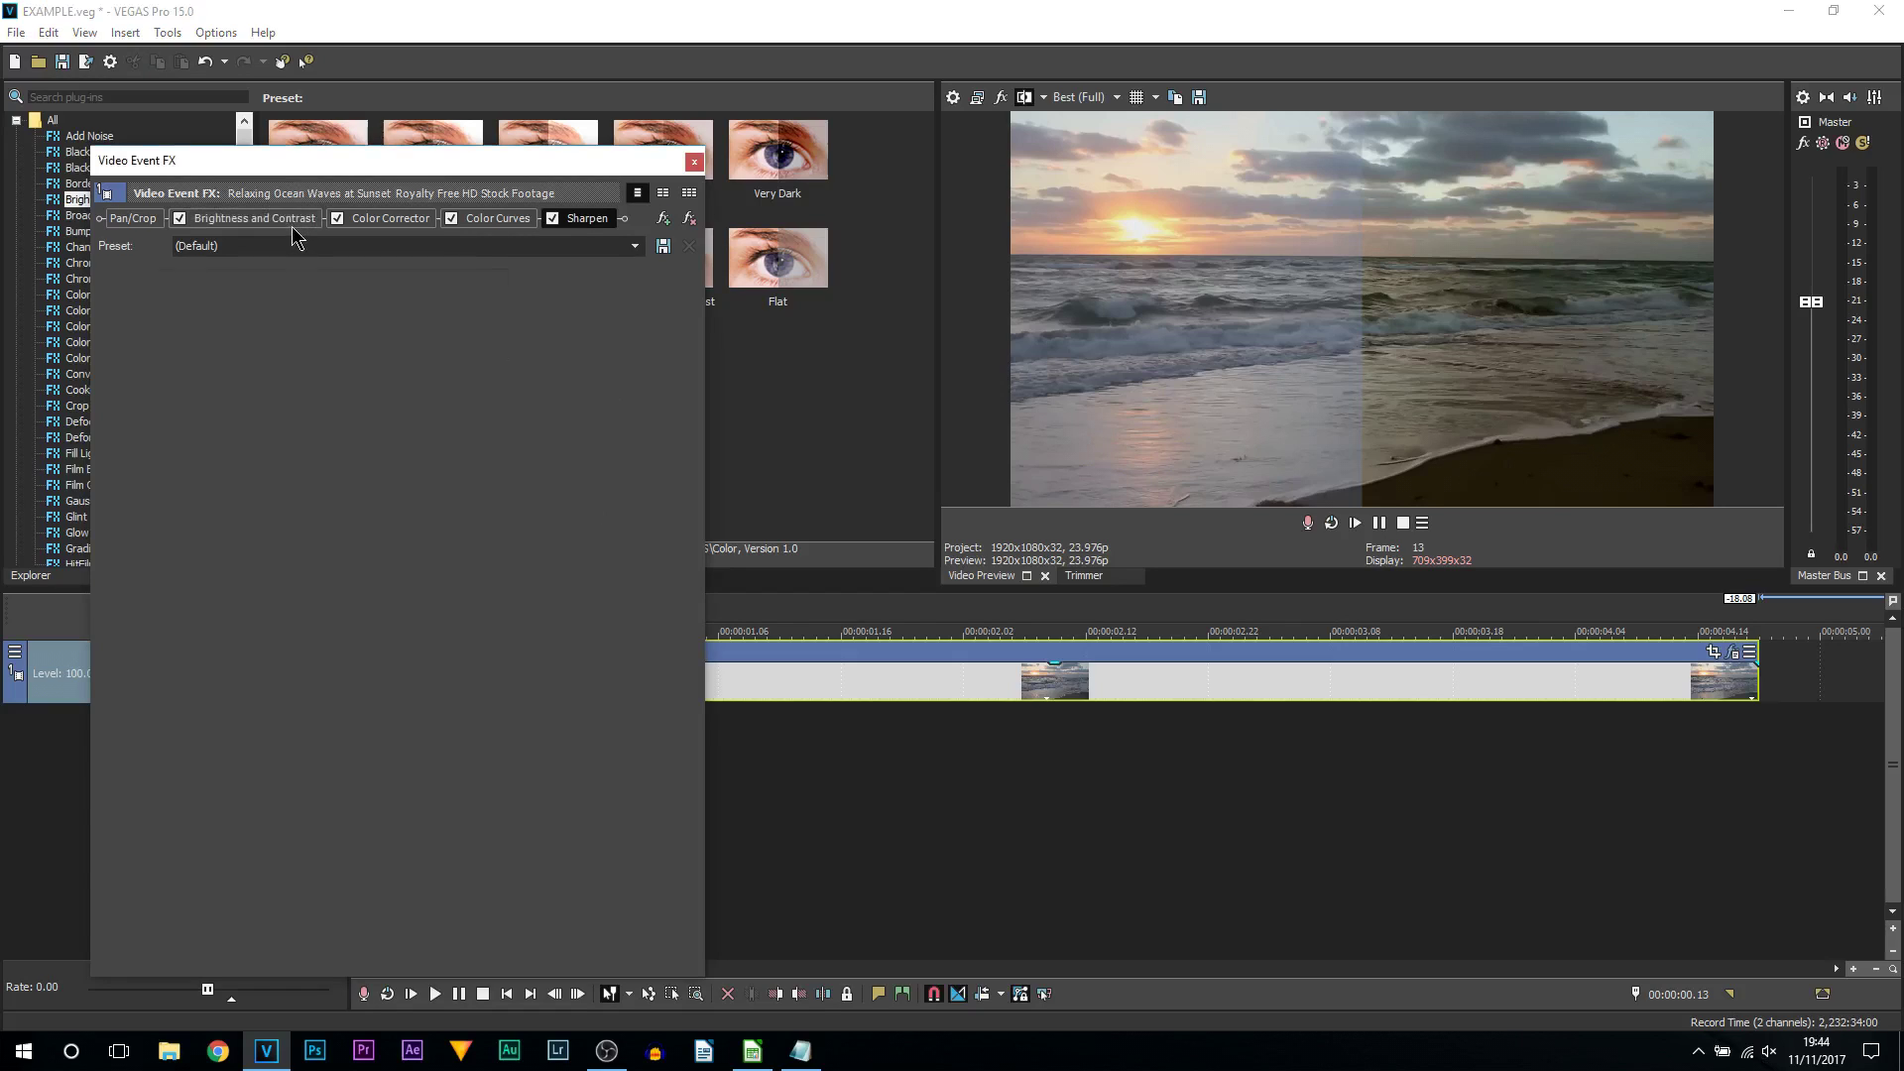
click(575, 226)
click(491, 218)
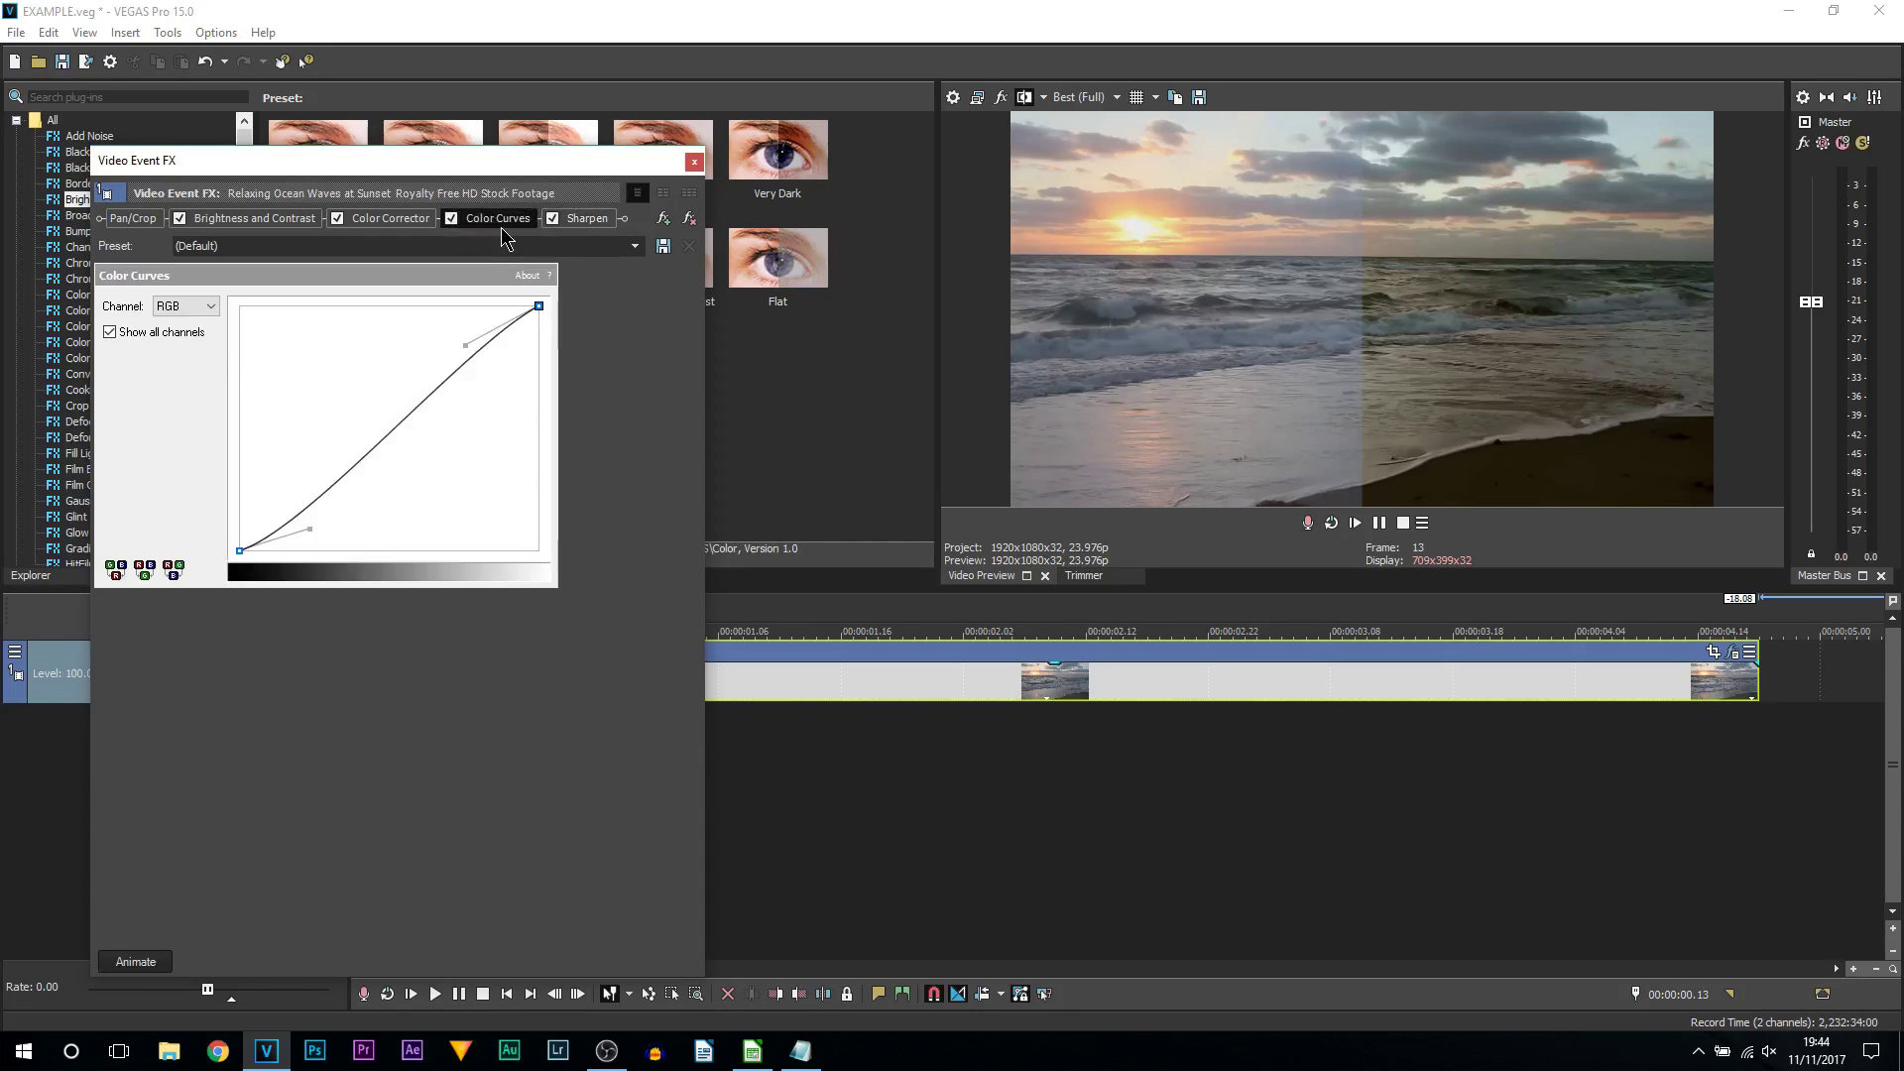
click(420, 220)
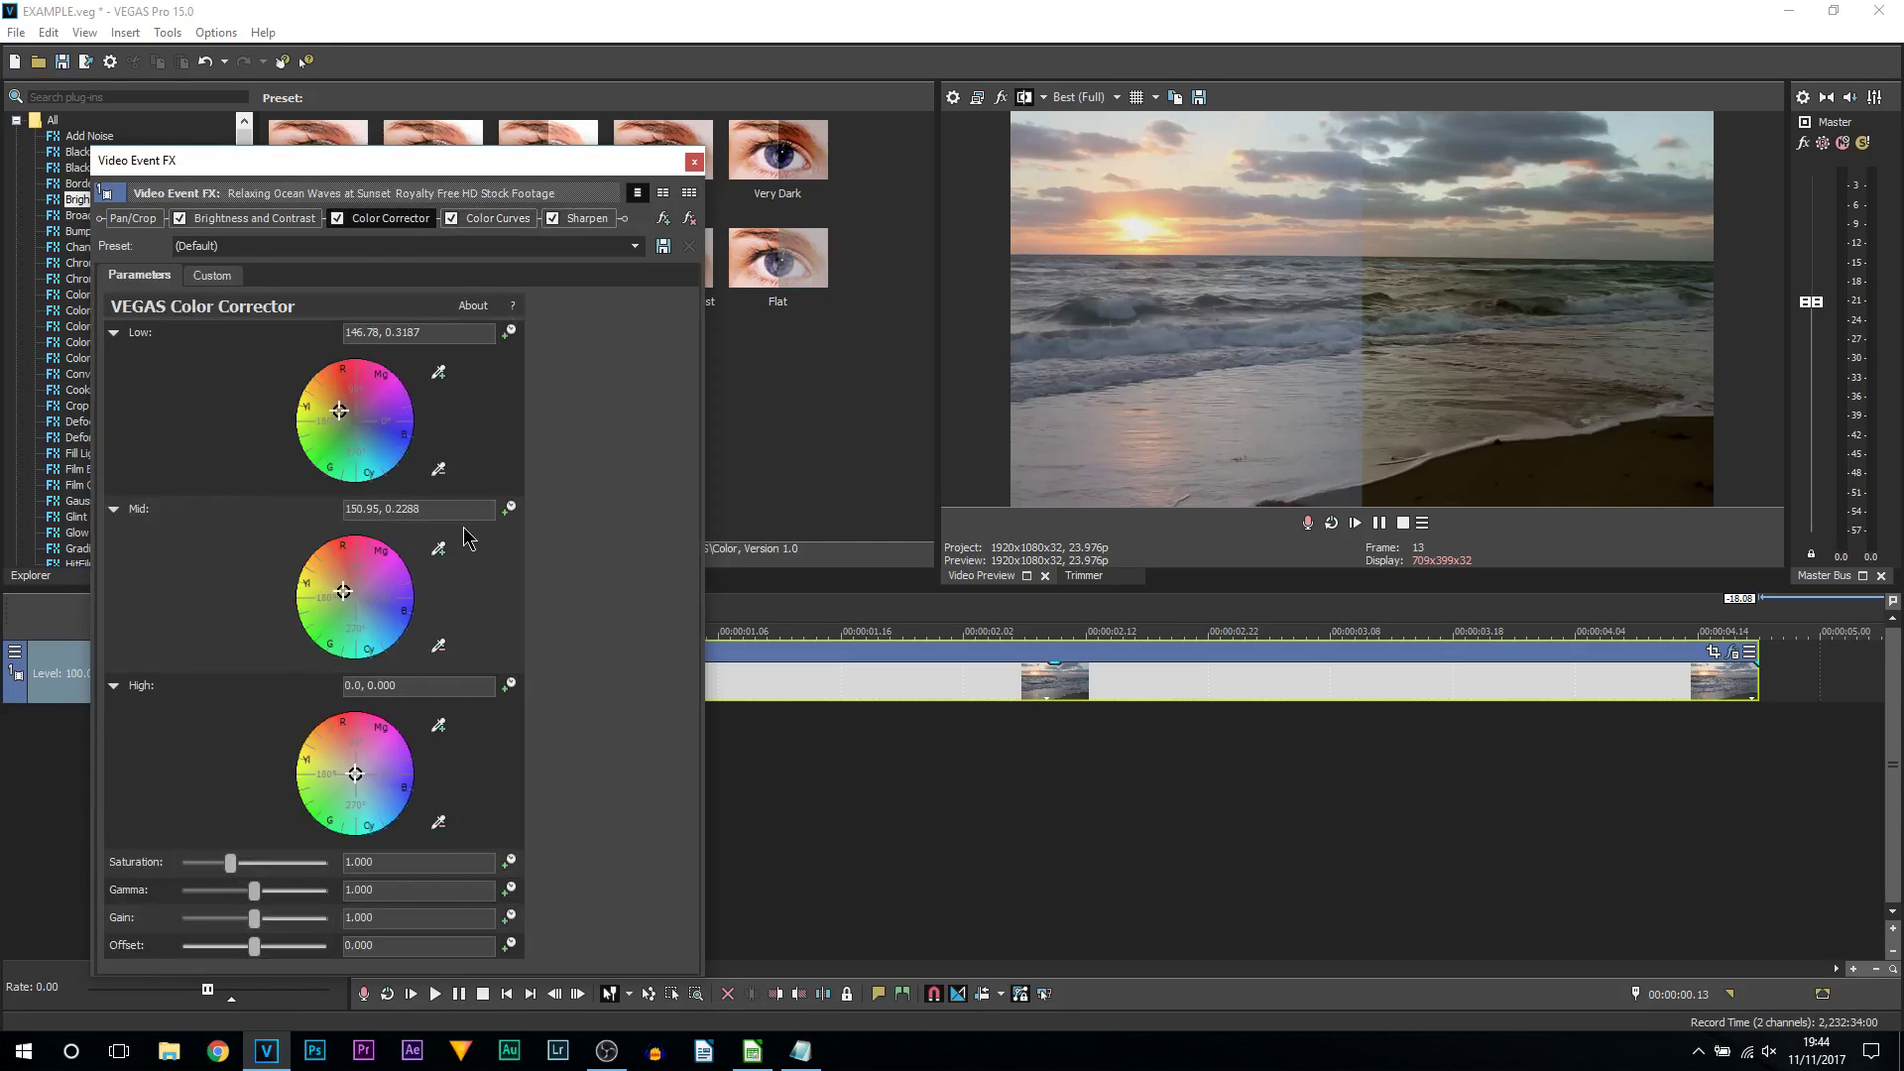